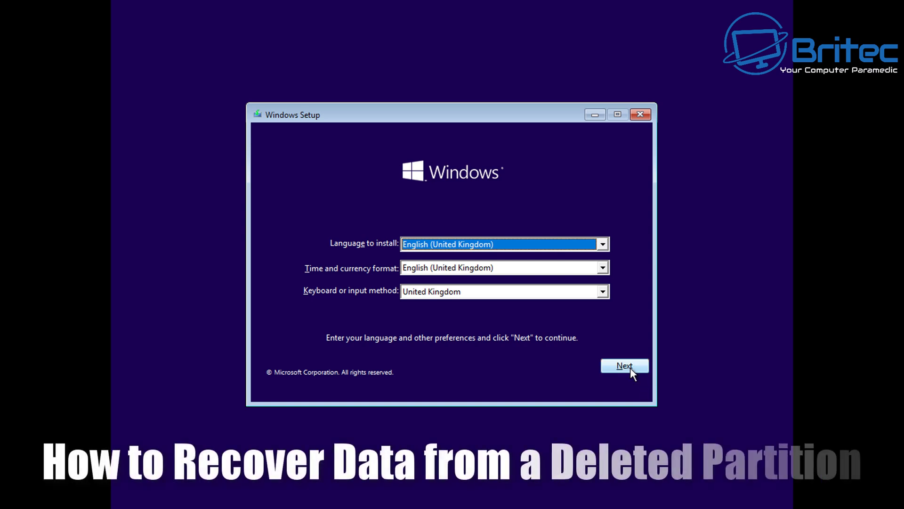
# - Start the Windows installation with the default language settings, skipping the product key
pyautogui.click(631, 369)
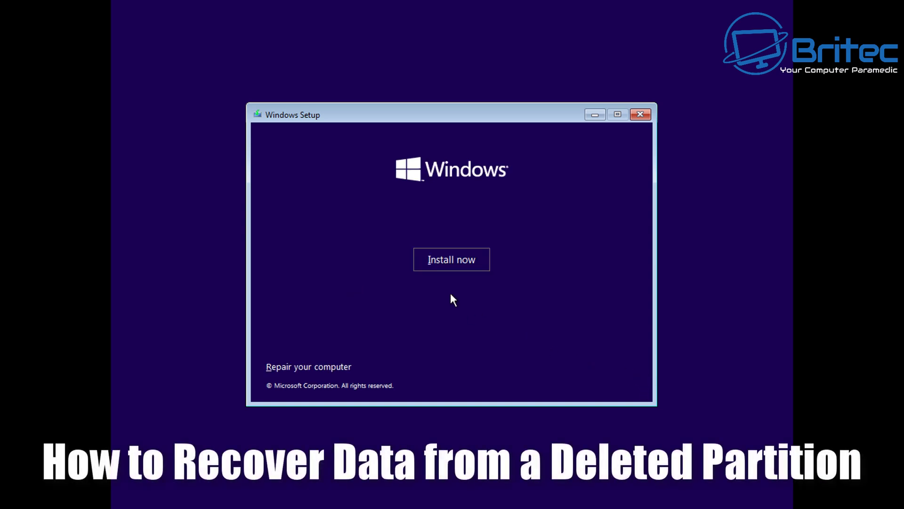
pyautogui.click(449, 260)
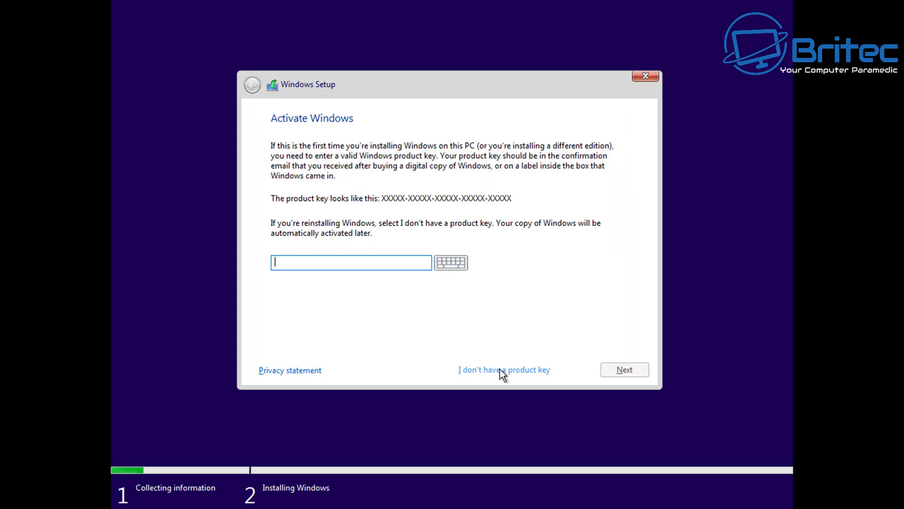
pyautogui.click(518, 373)
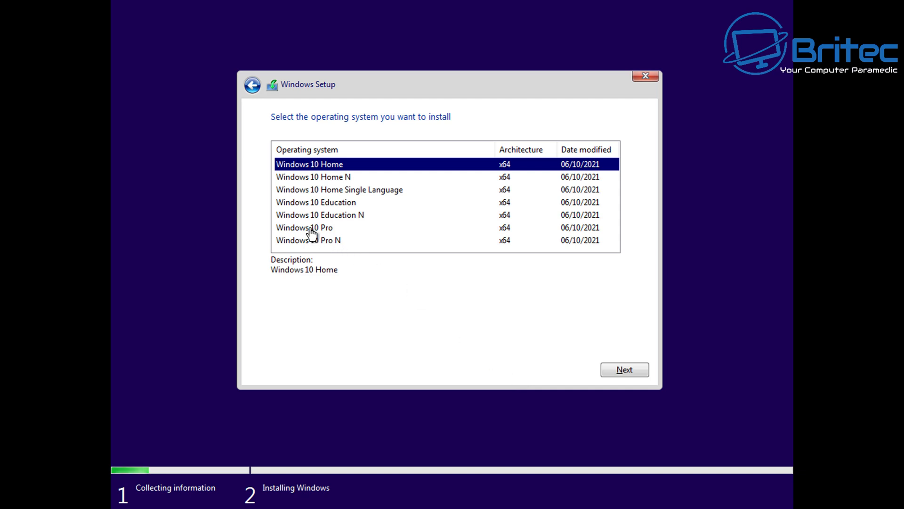
# - Choose the Windows 10 Pro edition and accept the licence terms
pyautogui.click(314, 230)
pyautogui.click(620, 372)
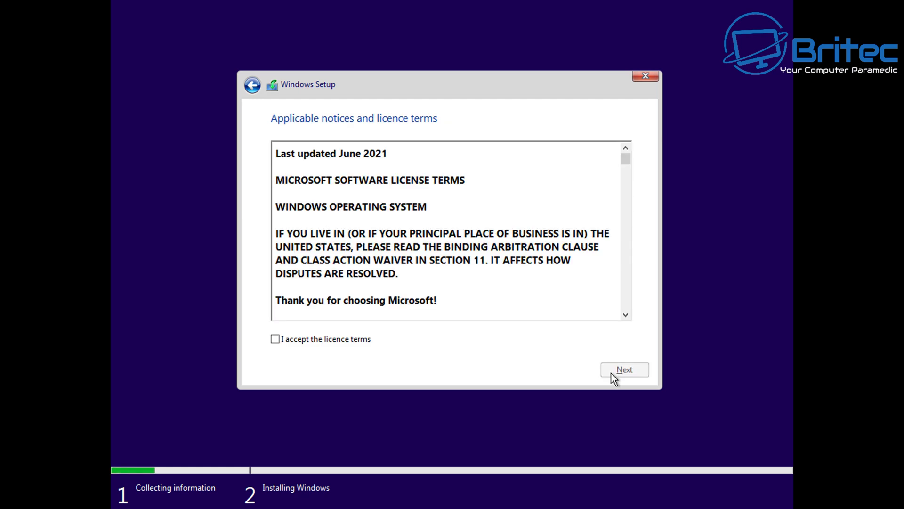
pyautogui.click(309, 340)
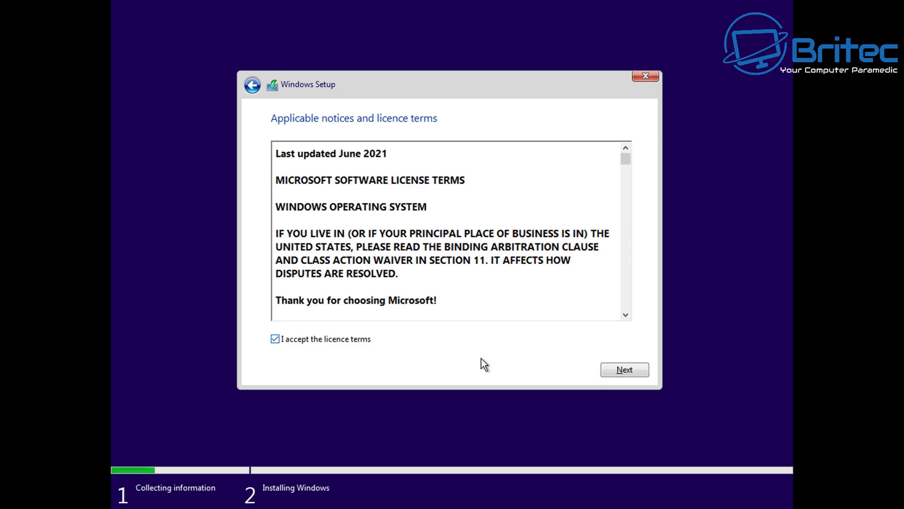
pyautogui.click(628, 372)
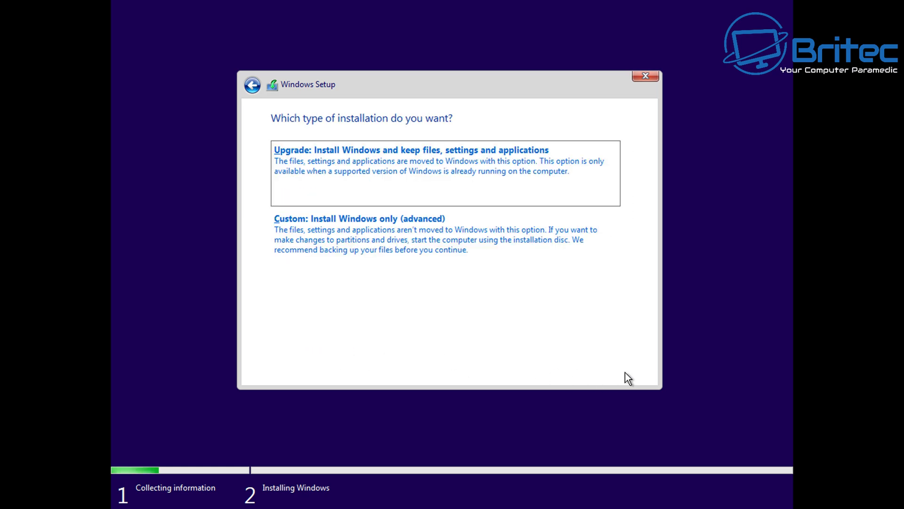
# - Choose Custom installation and delete the 59.4 GB primary partition on Drive 0
pyautogui.click(391, 247)
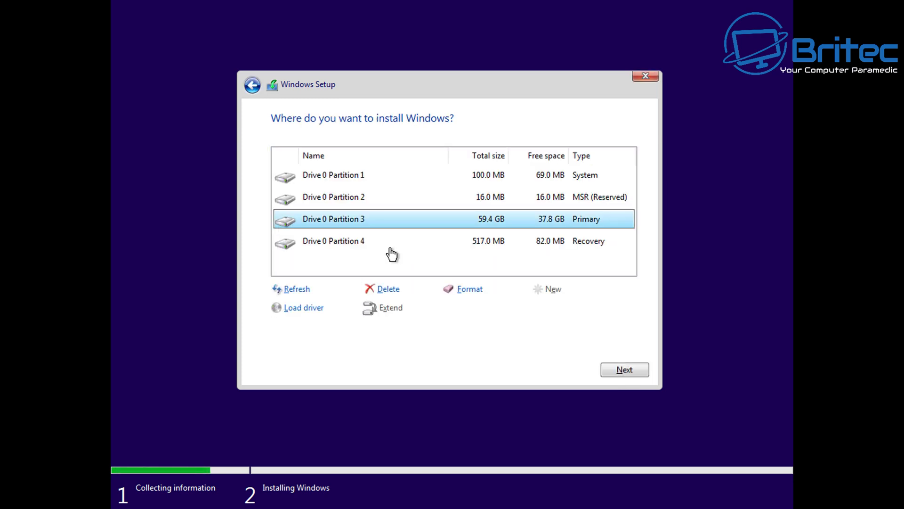
pyautogui.click(334, 248)
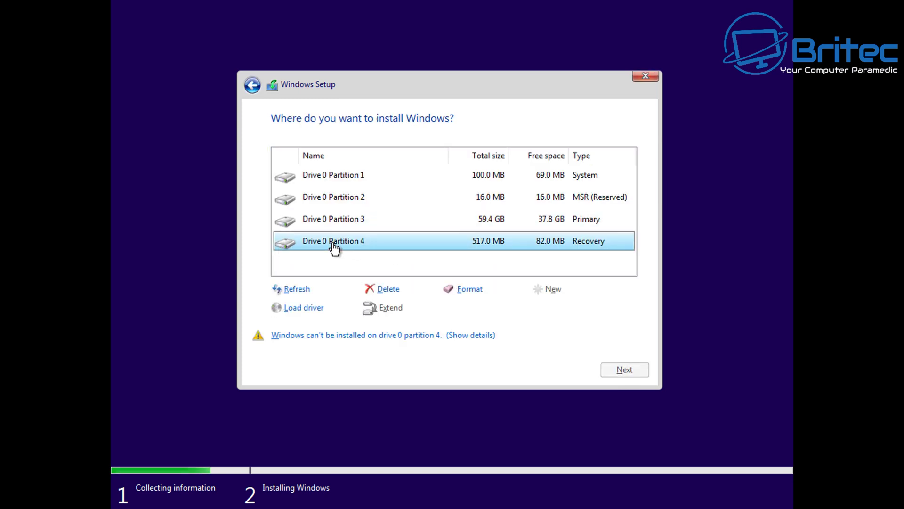
pyautogui.click(330, 225)
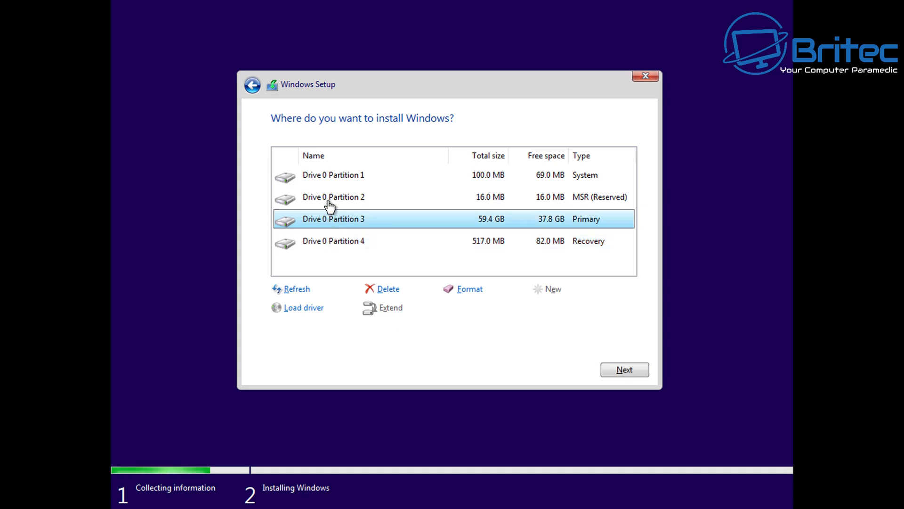
pyautogui.click(329, 201)
pyautogui.click(330, 181)
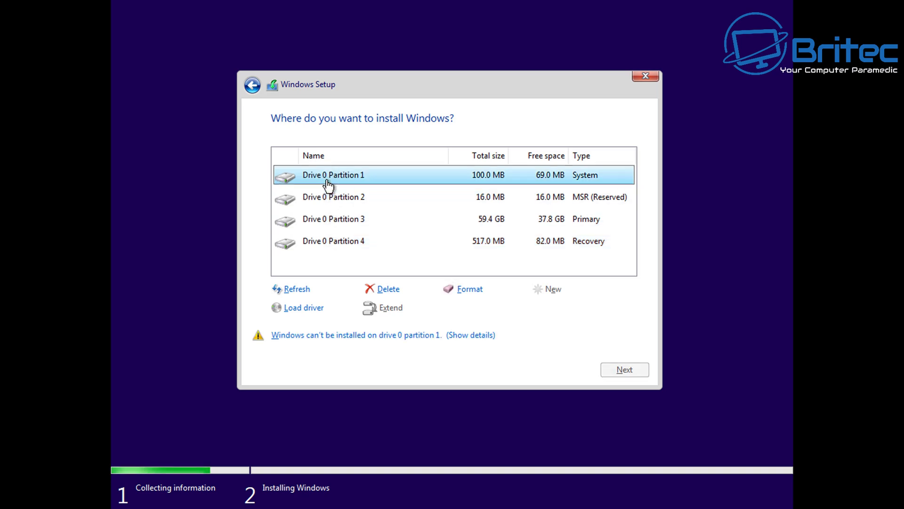
pyautogui.click(323, 226)
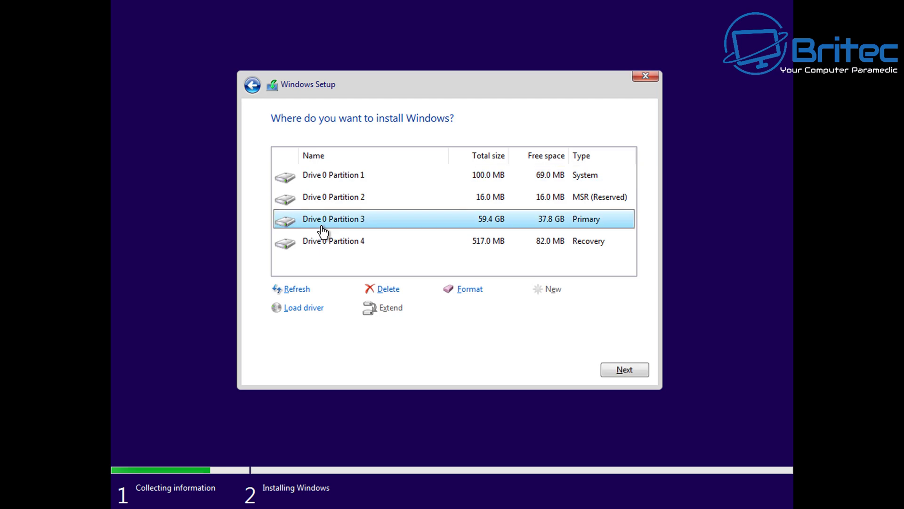
pyautogui.click(388, 290)
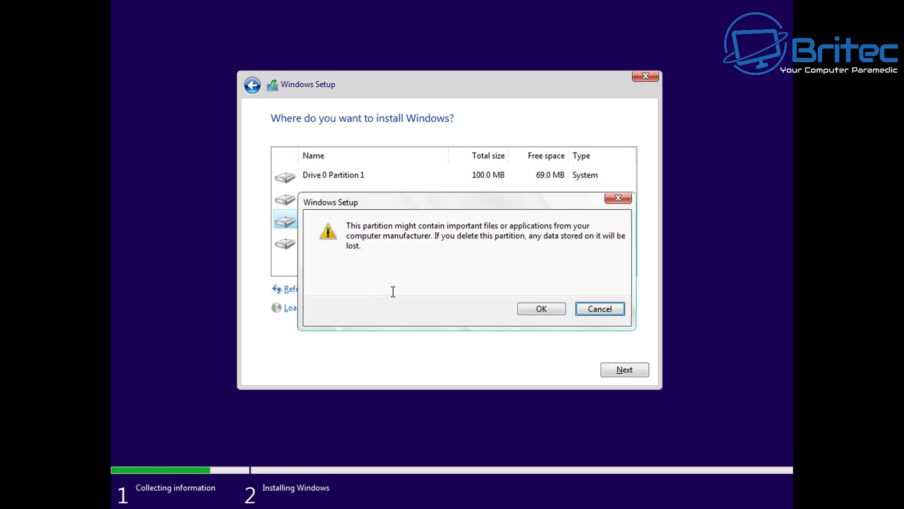
pyautogui.click(540, 308)
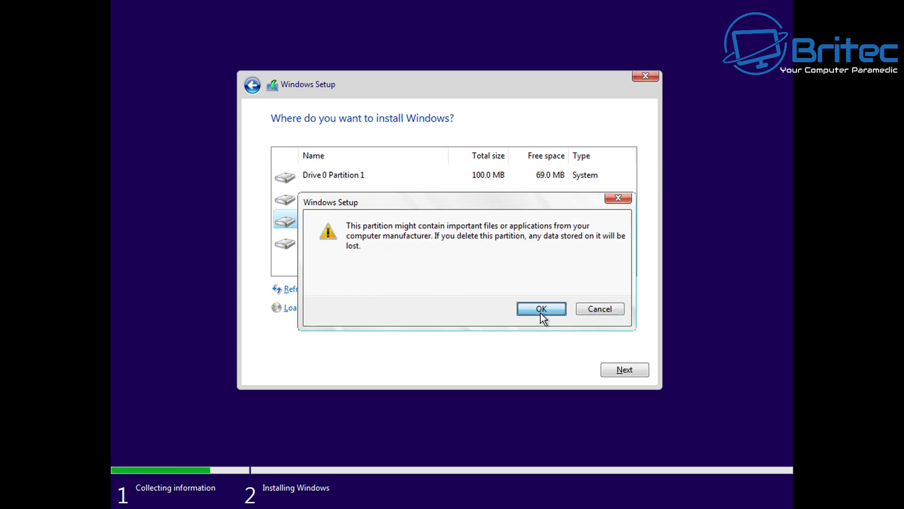
# - Delete the 100.0 MB system, 16.0 MB MSR and 517.0 MB recovery partitions
pyautogui.click(347, 196)
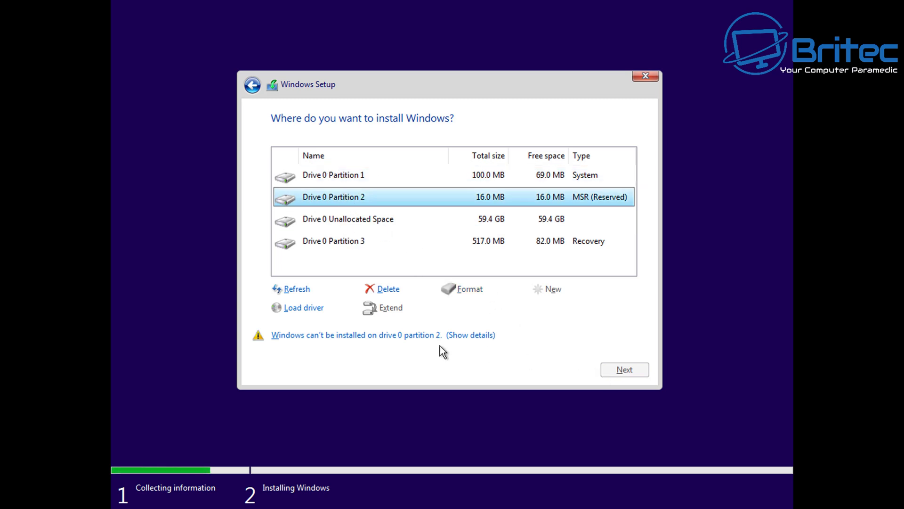
pyautogui.click(334, 177)
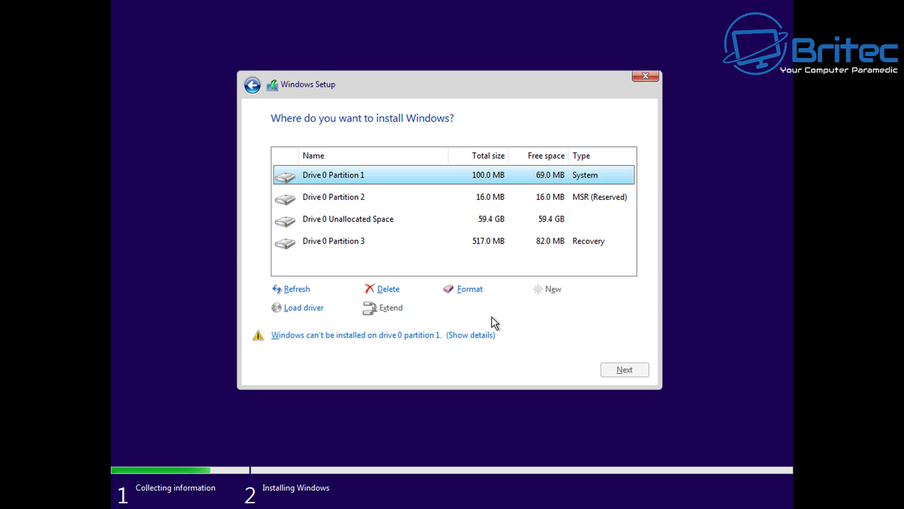
pyautogui.click(388, 289)
pyautogui.click(536, 307)
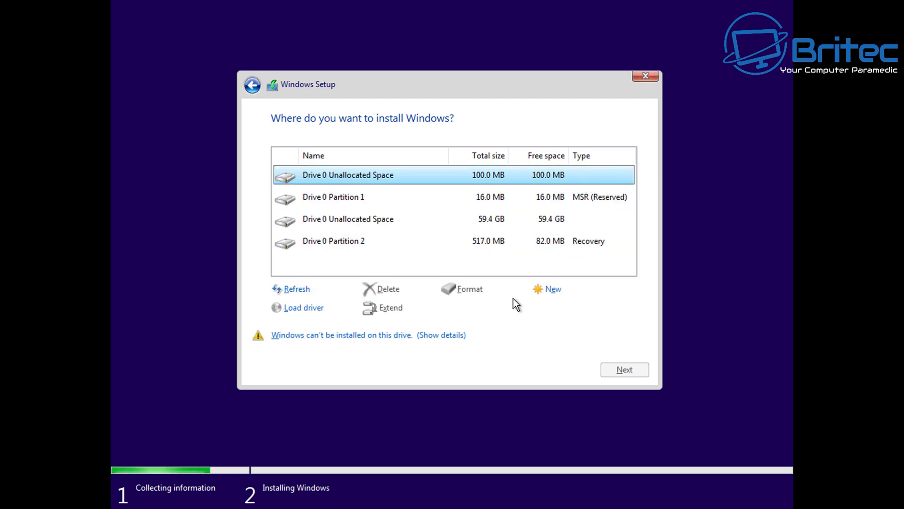
pyautogui.click(330, 202)
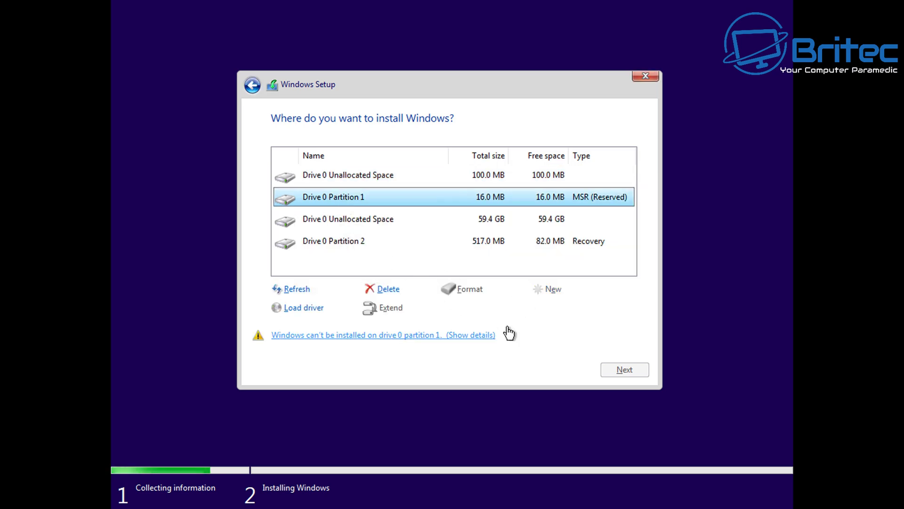
pyautogui.click(388, 289)
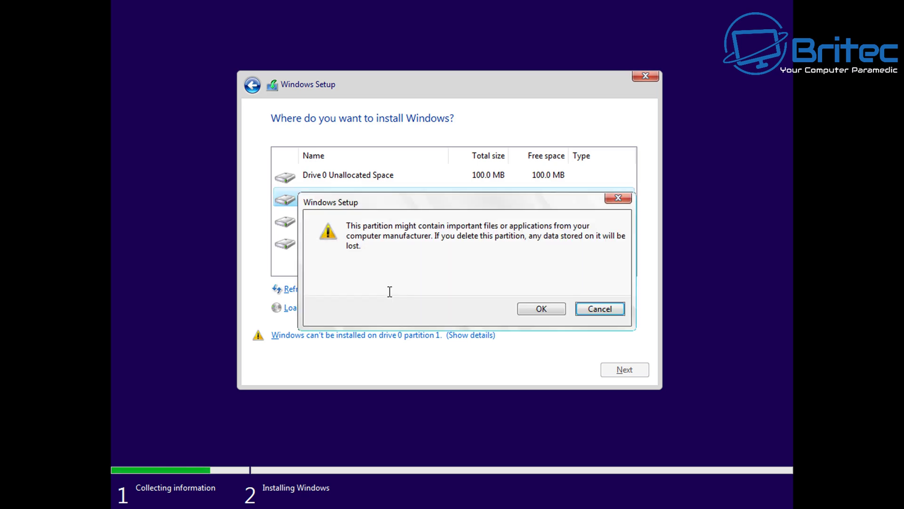
pyautogui.click(532, 307)
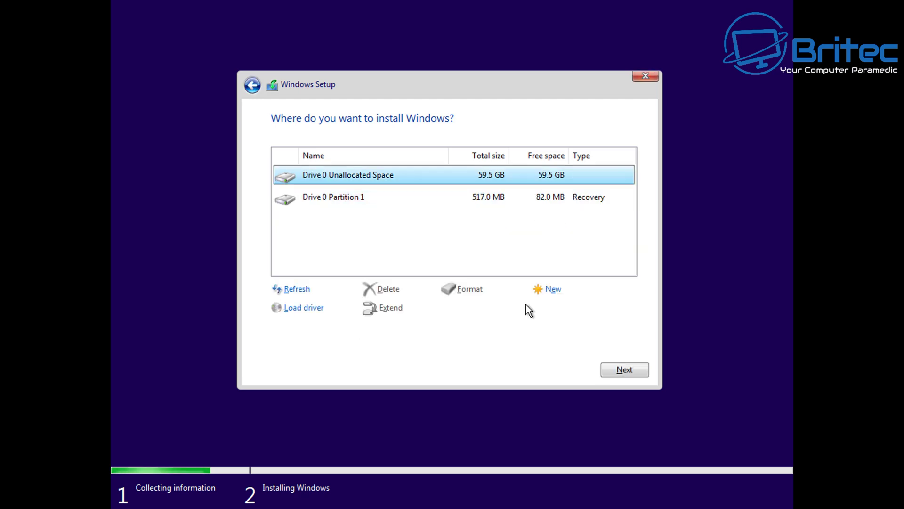
pyautogui.click(347, 201)
pyautogui.click(389, 288)
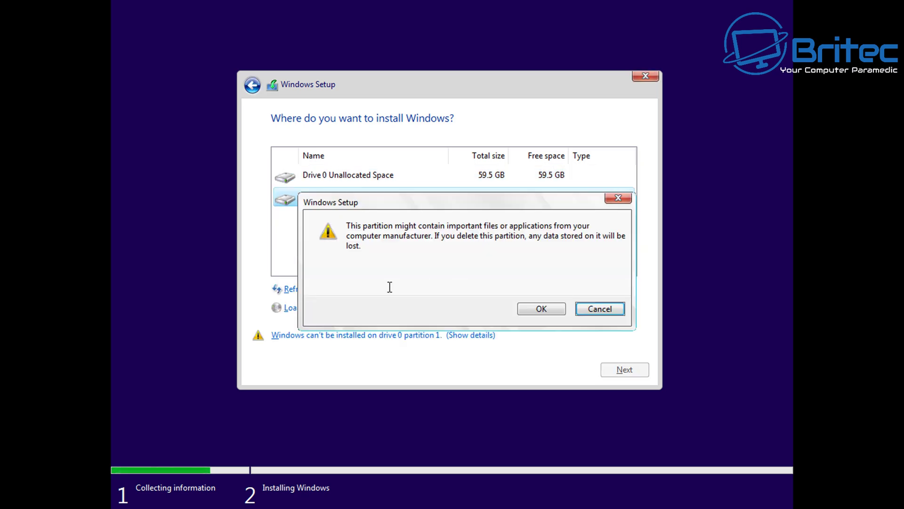
pyautogui.click(546, 309)
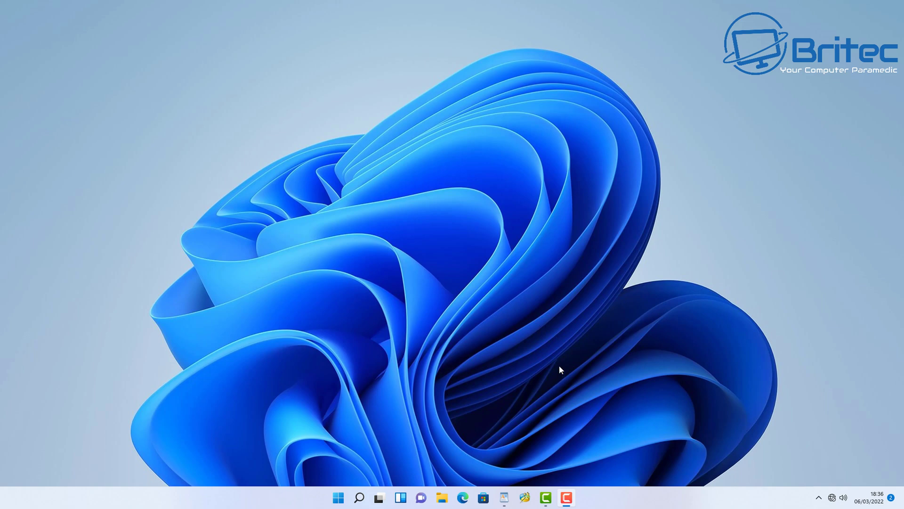
pyautogui.rightClick(338, 498)
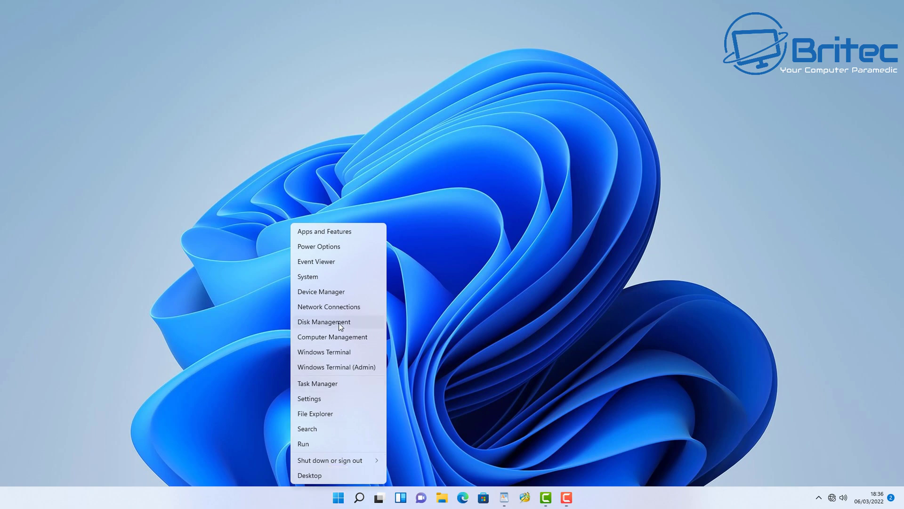
pyautogui.click(338, 322)
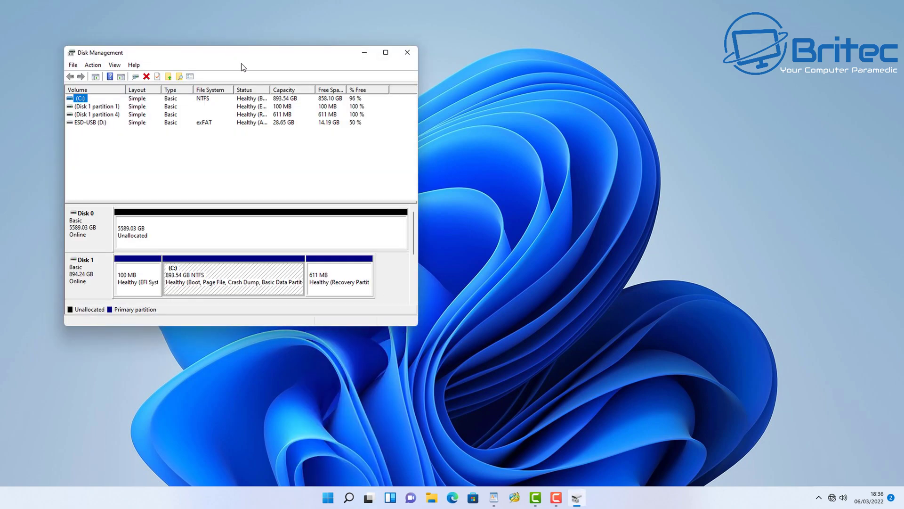
pyautogui.moveTo(231, 49); pyautogui.dragTo(426, 105)
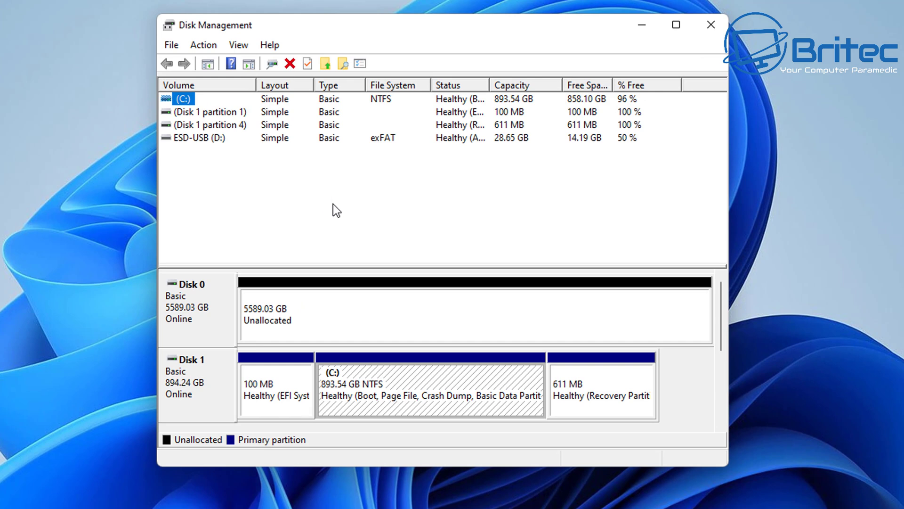
pyautogui.click(279, 316)
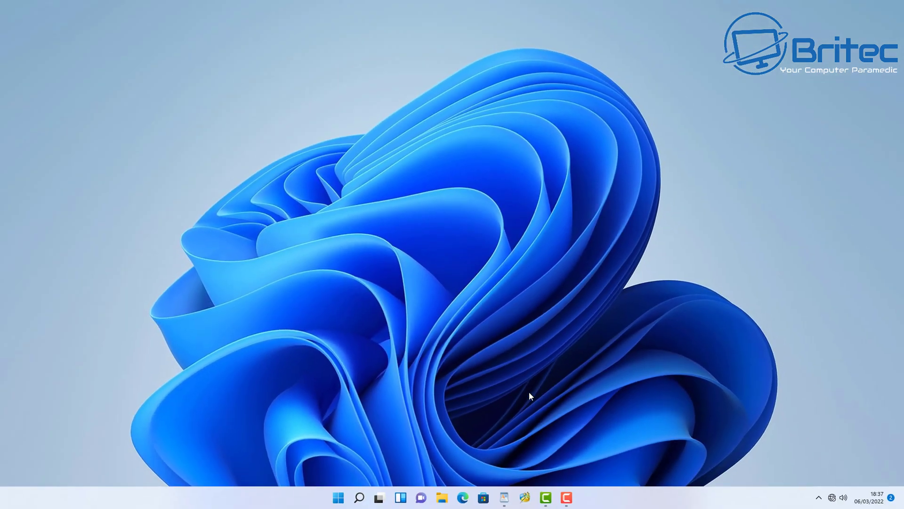
# - Launch MiniTool Partition Wizard, select Disk 1's 5589 GB unallocated space, and open the Wizard menu
pyautogui.click(525, 498)
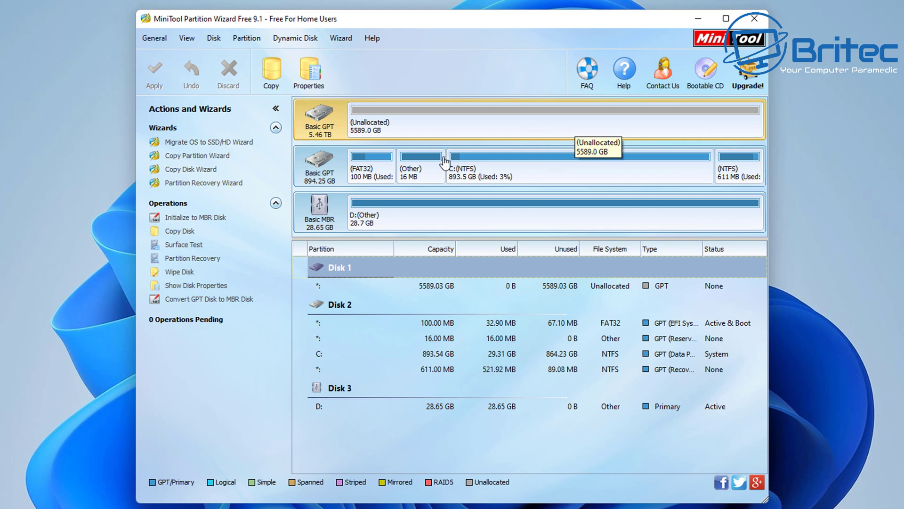
pyautogui.click(423, 123)
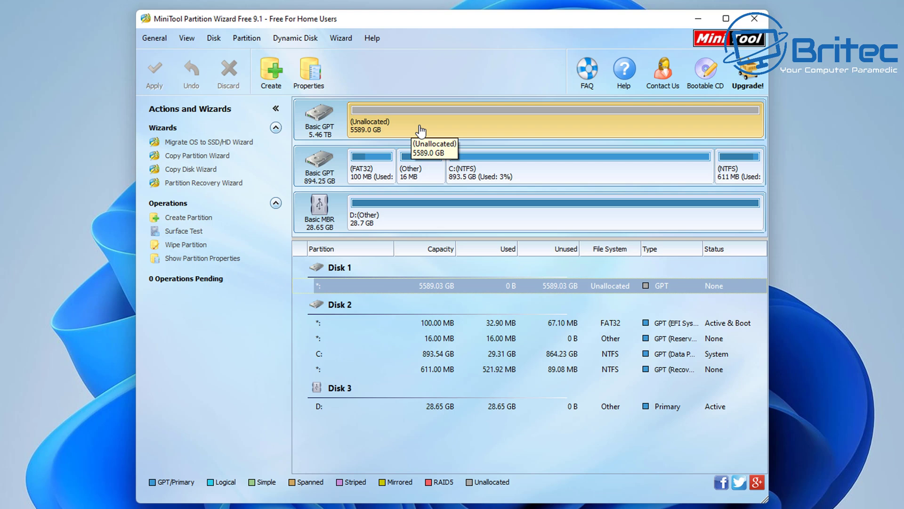
pyautogui.click(370, 38)
pyautogui.moveTo(352, 41)
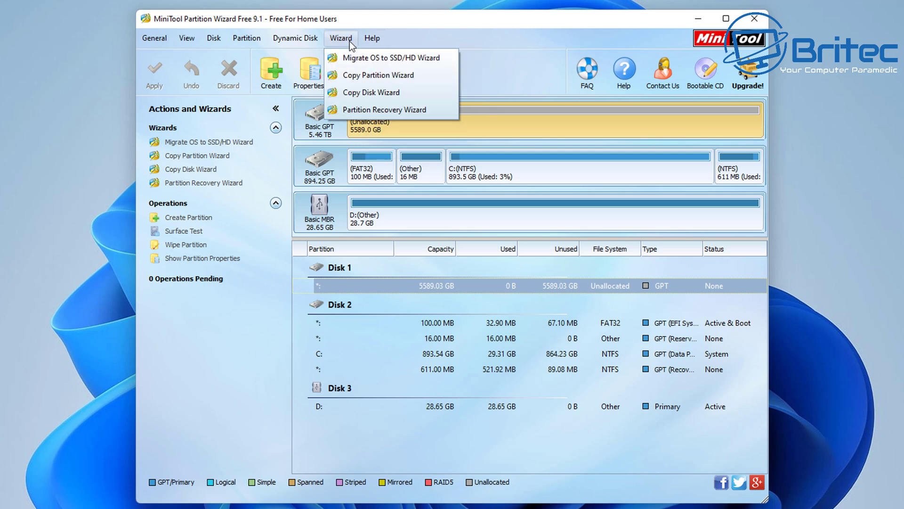
# - Run the Partition Recovery Wizard on Disk 1's unallocated space using Quick Scan
pyautogui.click(359, 111)
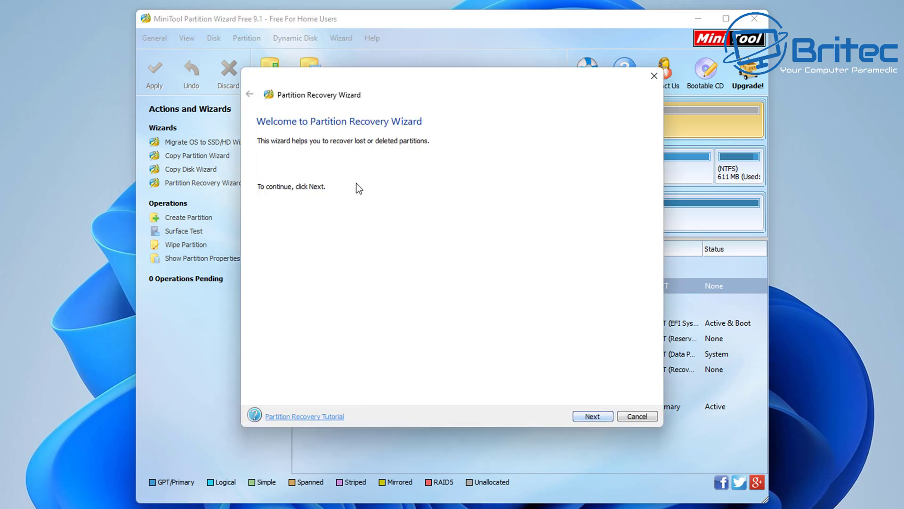
pyautogui.click(588, 416)
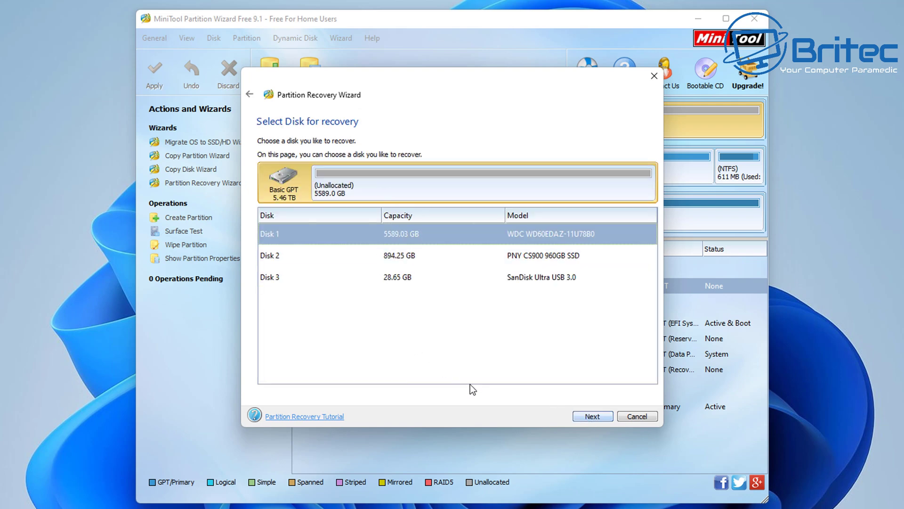
pyautogui.click(596, 416)
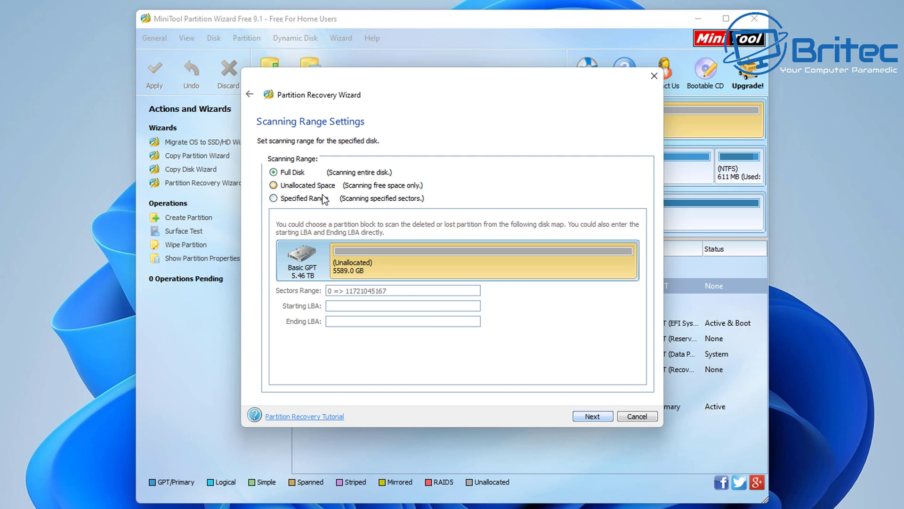
pyautogui.click(274, 185)
pyautogui.click(592, 416)
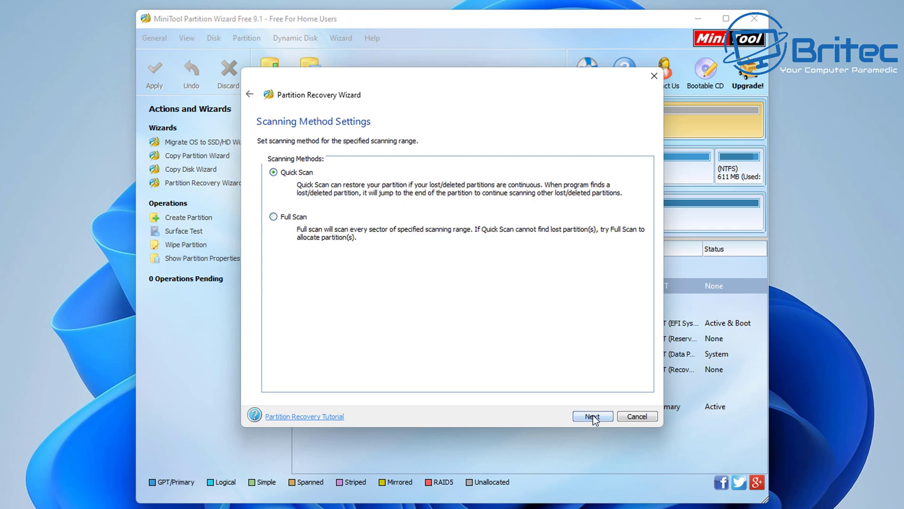
pyautogui.click(592, 415)
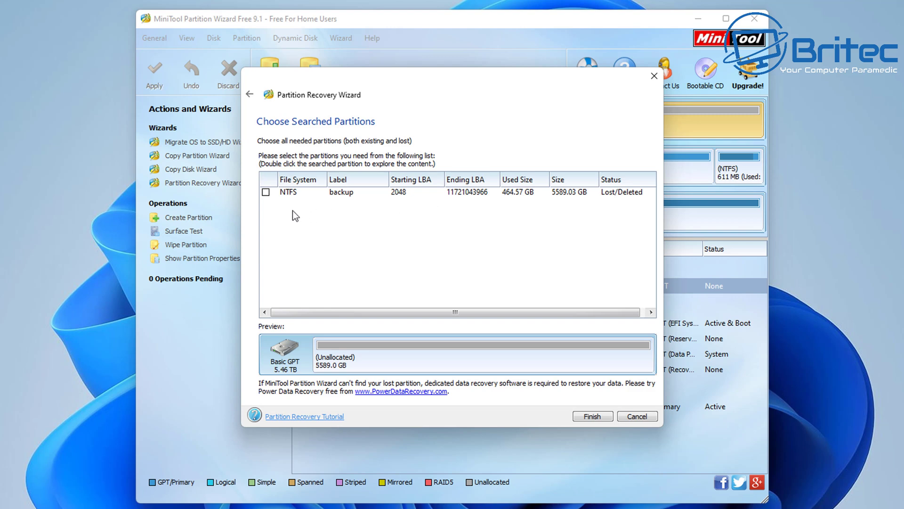
# - Recover the 5589.03 GB backup NTFS partition and apply the change to Disk 1
pyautogui.click(266, 192)
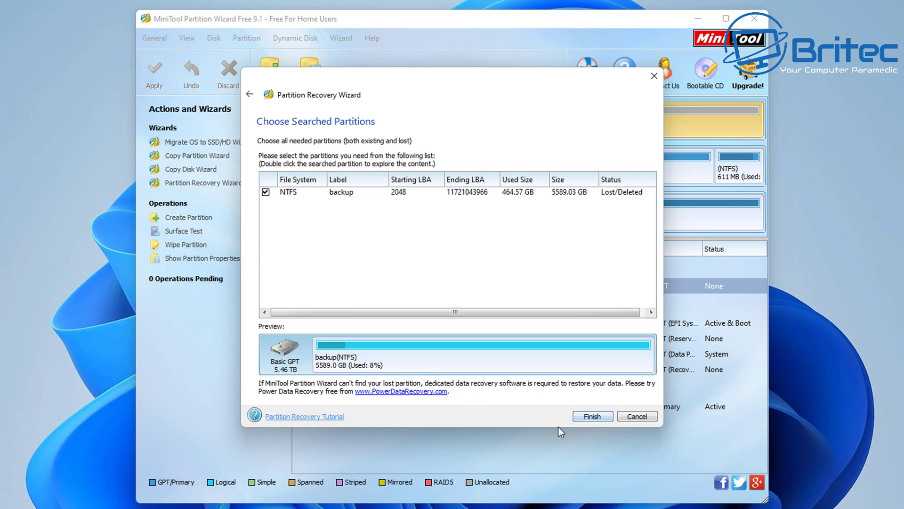
pyautogui.click(587, 416)
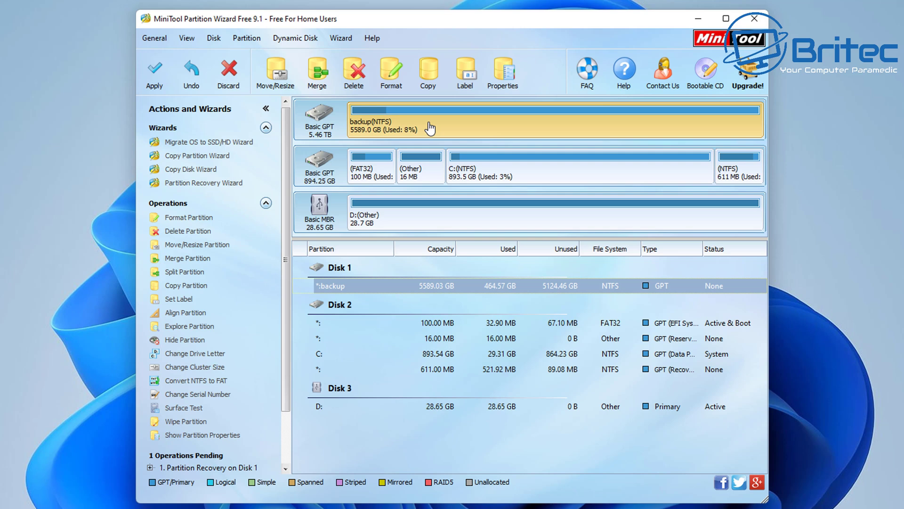
pyautogui.click(152, 81)
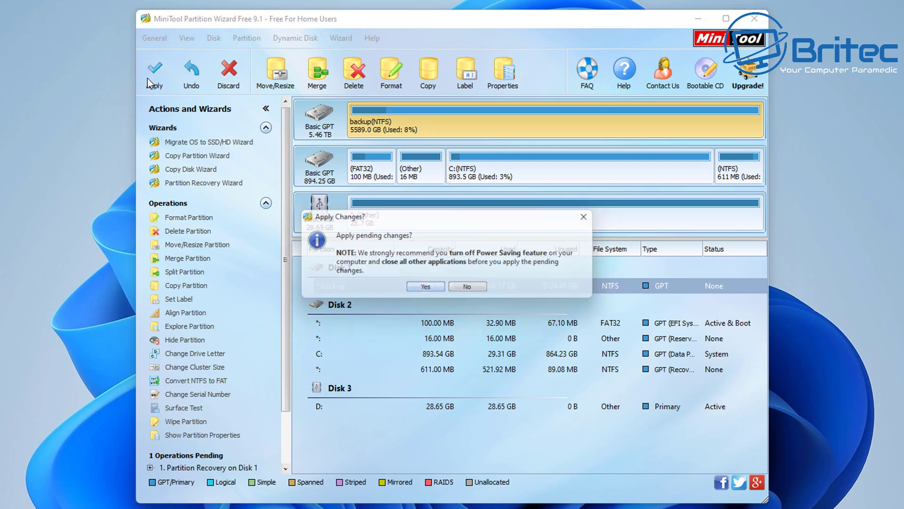
pyautogui.click(425, 291)
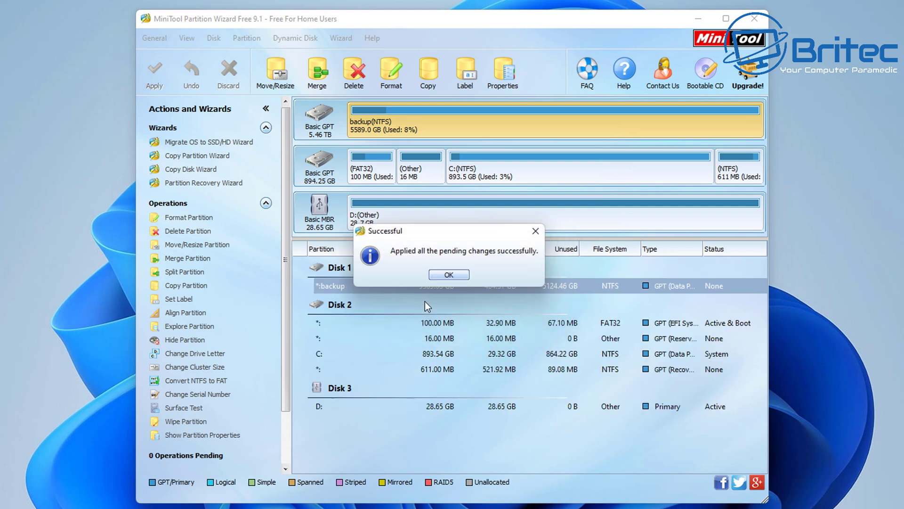
pyautogui.click(449, 275)
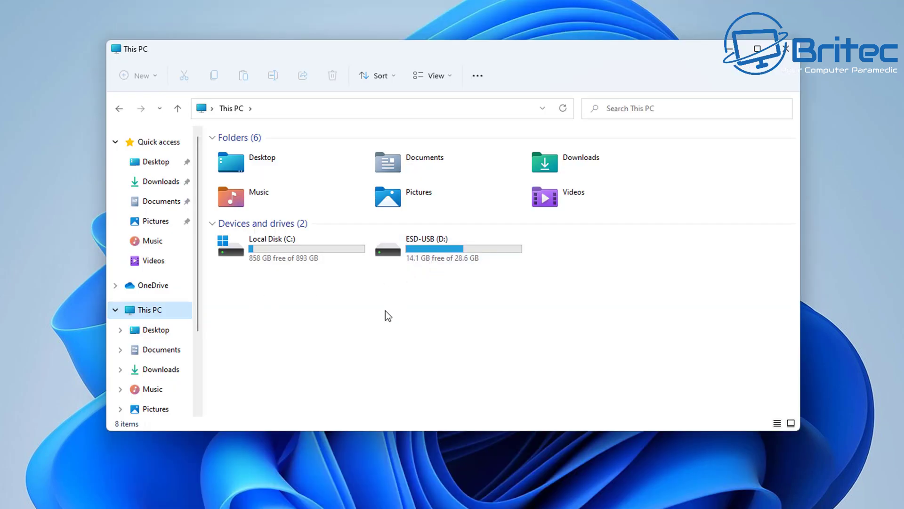
# - Scroll This PC's navigation pane to check for the backup drive
pyautogui.scroll(-2, 175, 377)
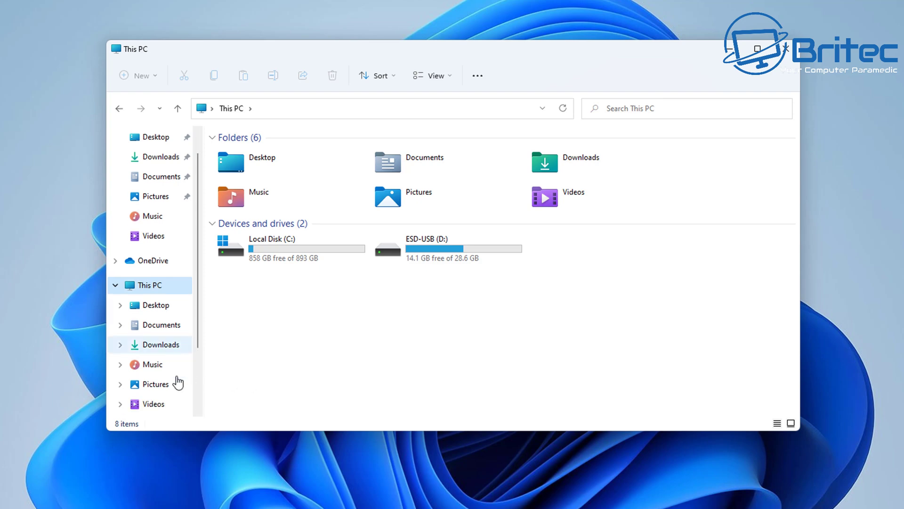
pyautogui.scroll(-1, 178, 383)
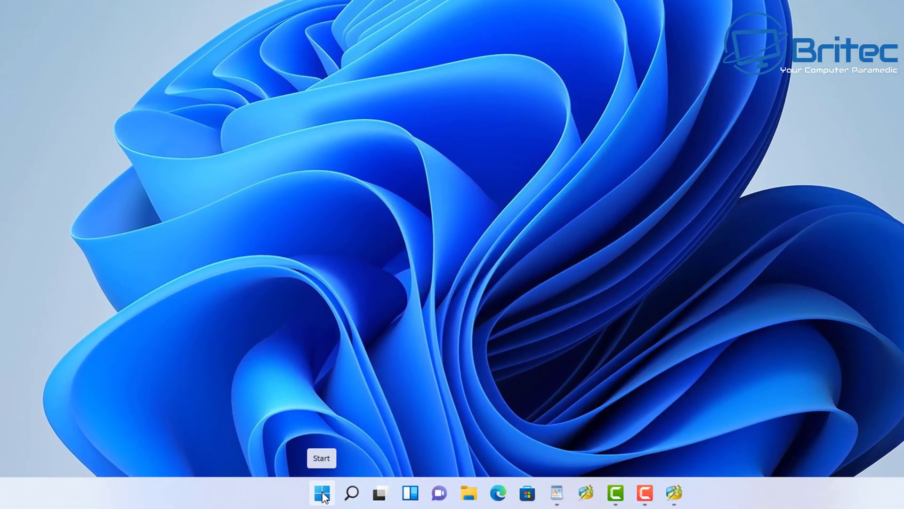
# - Open Disk Management and select Disk 0's 5589.03 GB partition
pyautogui.rightClick(329, 495)
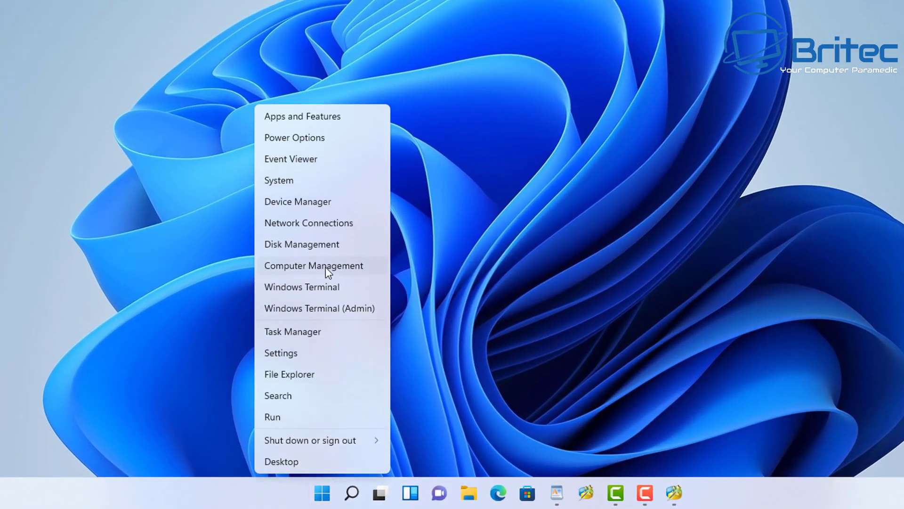
pyautogui.click(319, 241)
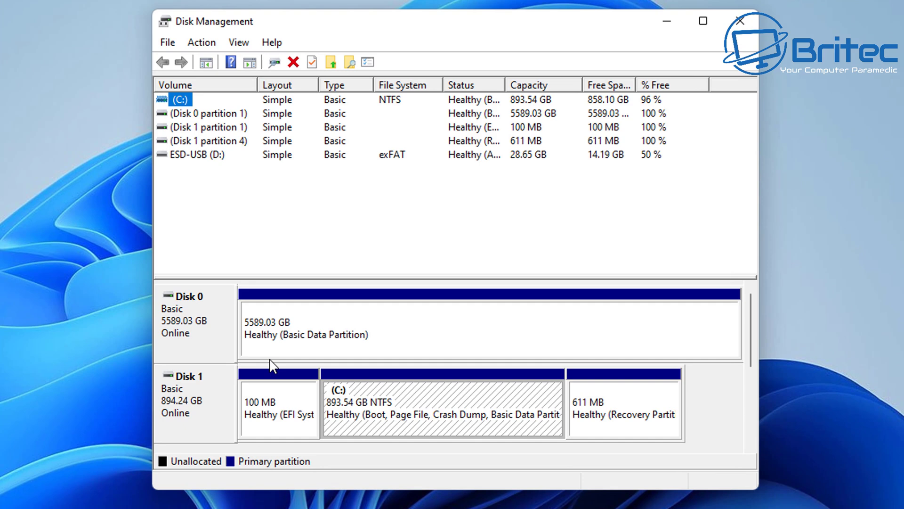
pyautogui.click(211, 342)
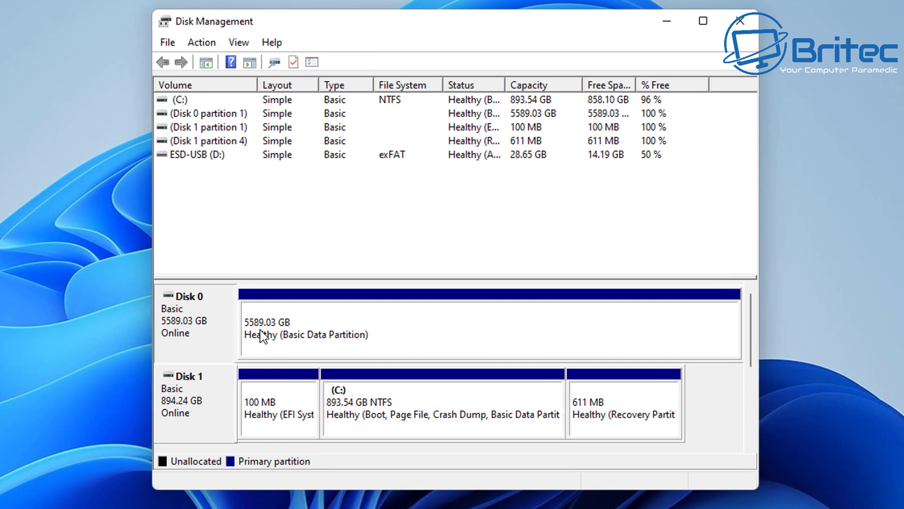
pyautogui.click(282, 338)
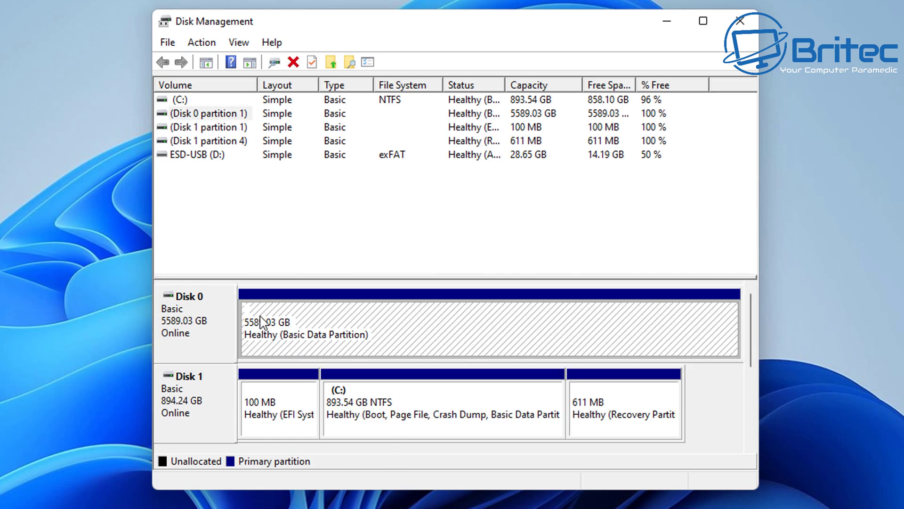
# - Assign drive letter E to Disk 0's 5589.03 GB partition
pyautogui.rightClick(262, 324)
pyautogui.click(338, 387)
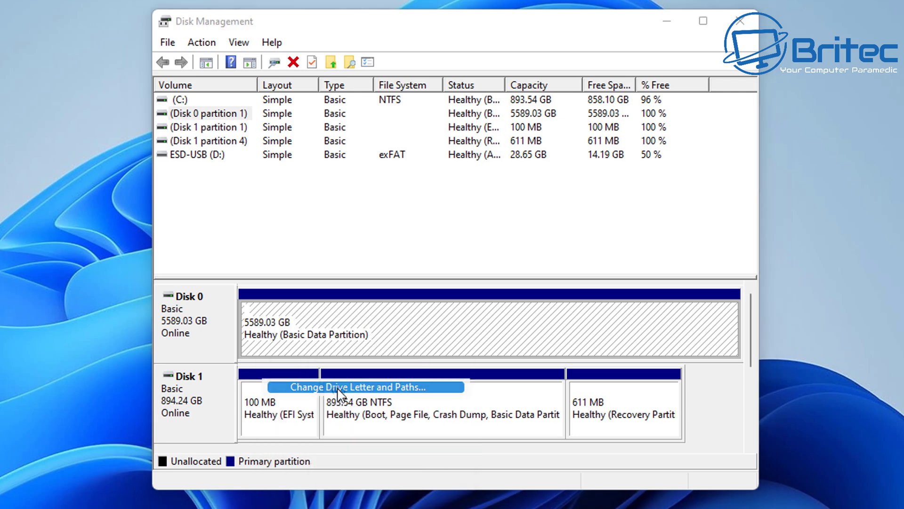
pyautogui.click(342, 303)
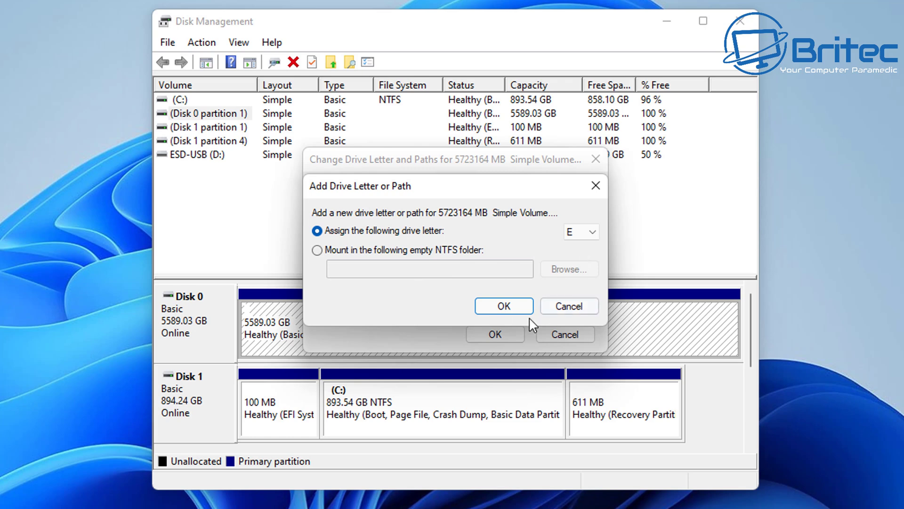
pyautogui.click(511, 311)
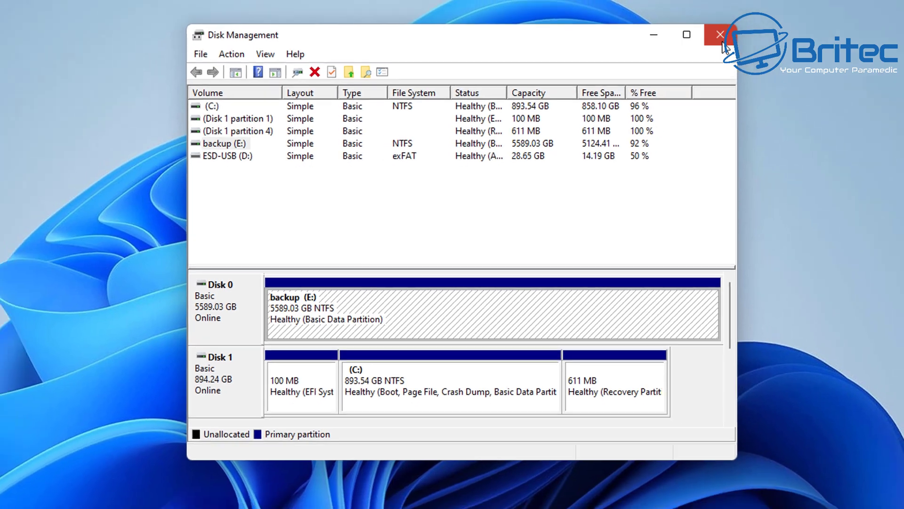
# - Close Disk Management and open the backup (E:) drive in File Explorer, checking folder sizes
pyautogui.click(741, 22)
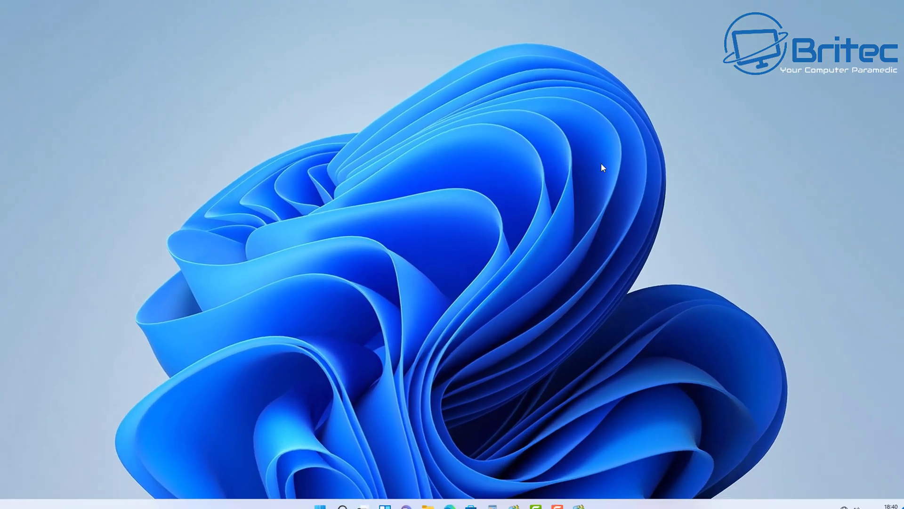
pyautogui.click(431, 498)
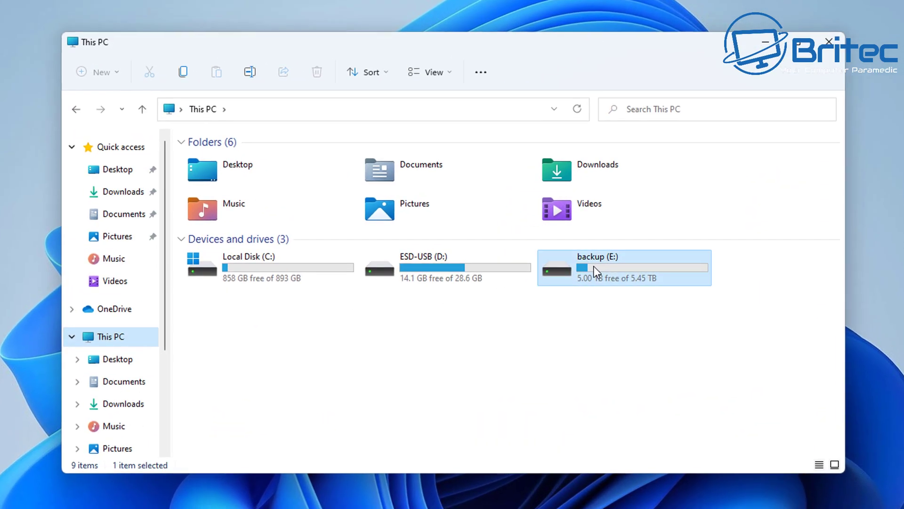
pyautogui.doubleClick(548, 255)
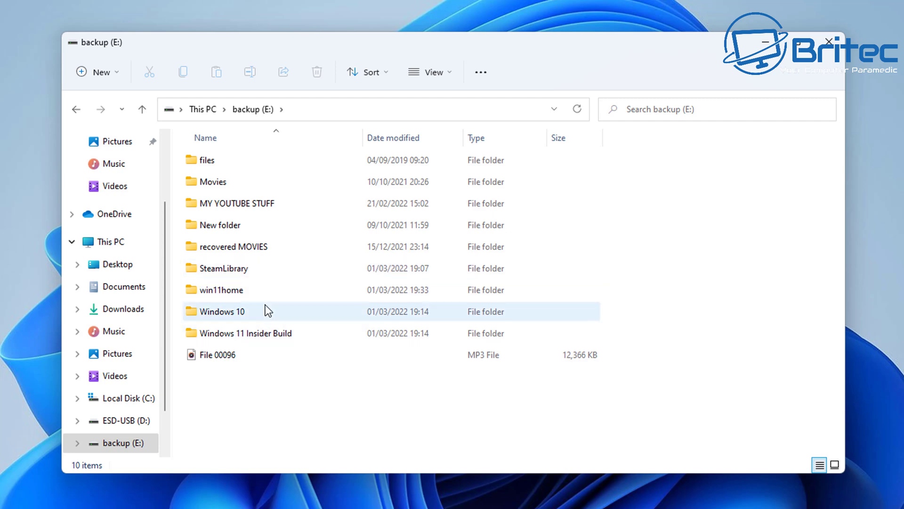
pyautogui.moveTo(267, 310)
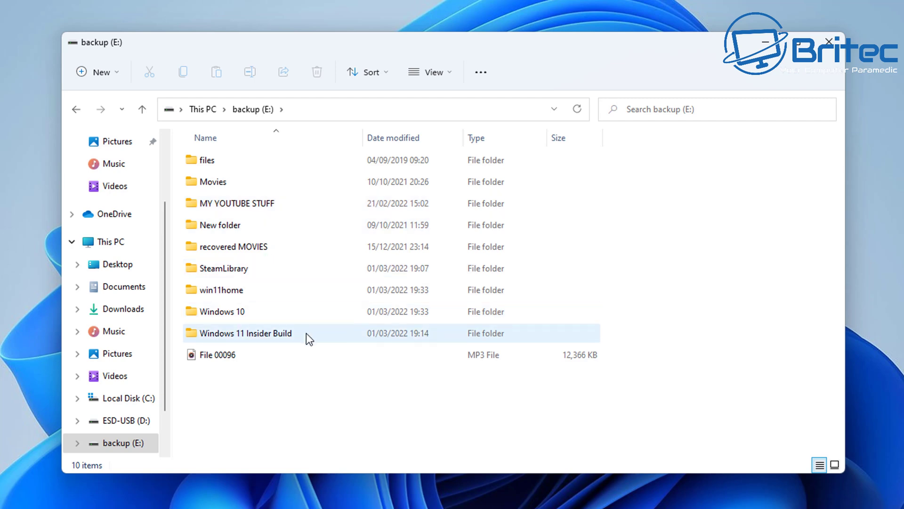
pyautogui.moveTo(306, 333)
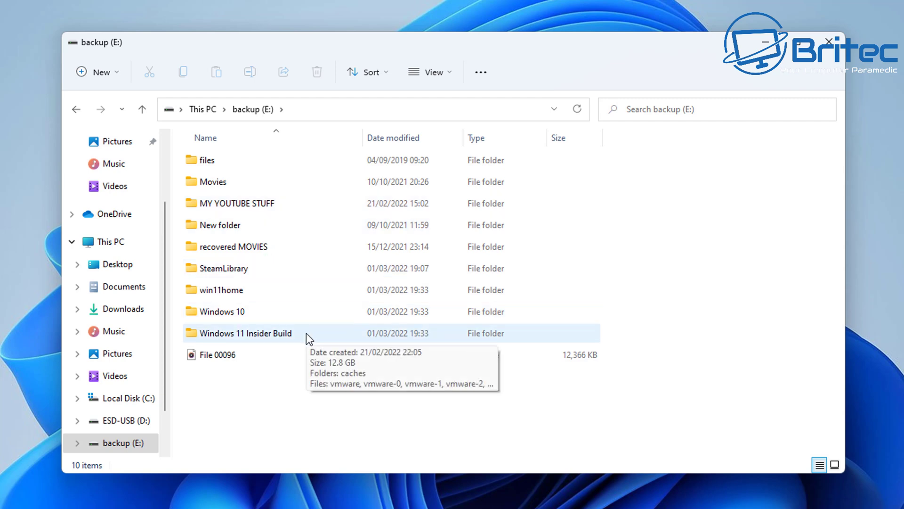
# - Browse the nested MY YOUTUBE STUFF folder's images, select Britec_YCP_2, then close File Explorer
pyautogui.doubleClick(271, 211)
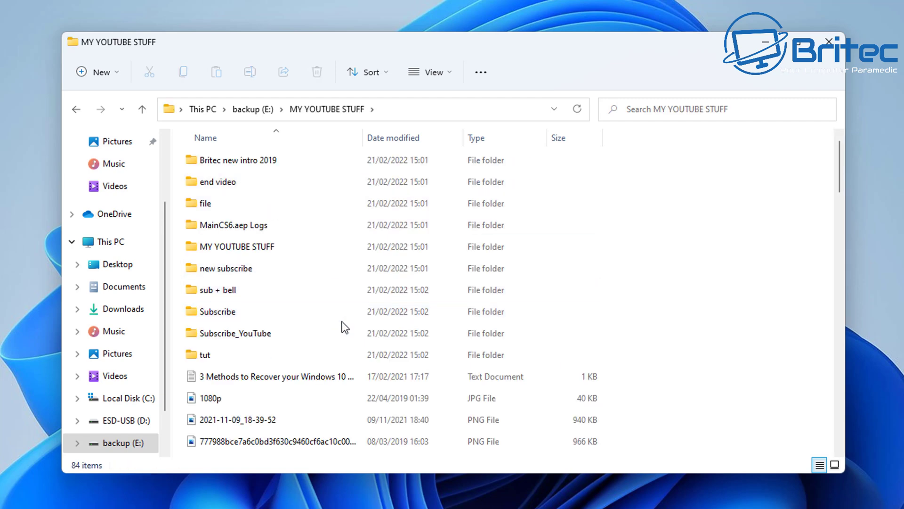
pyautogui.scroll(-1, 332, 332)
pyautogui.scroll(1, 324, 327)
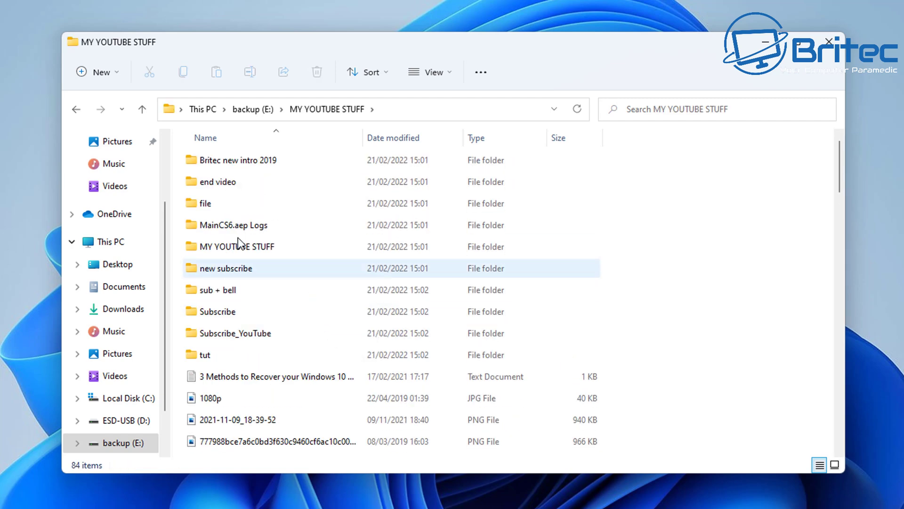
pyautogui.doubleClick(257, 250)
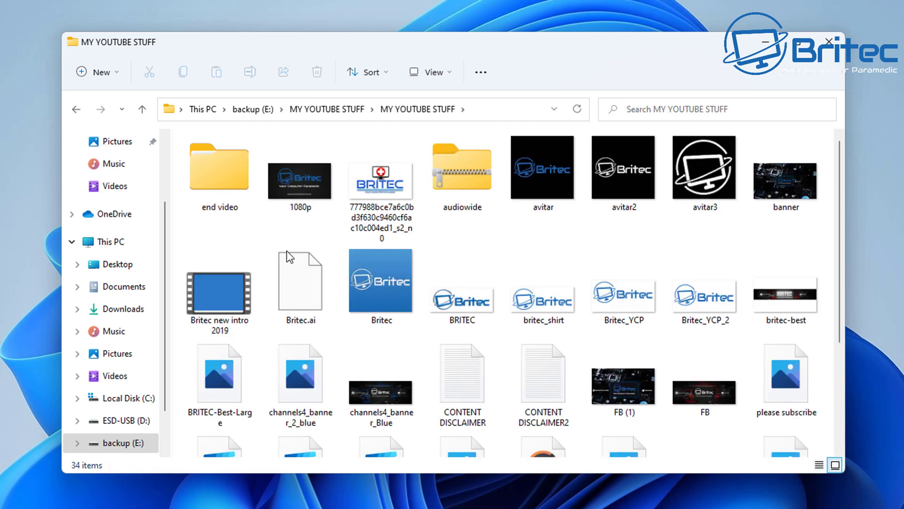
pyautogui.scroll(-2, 608, 360)
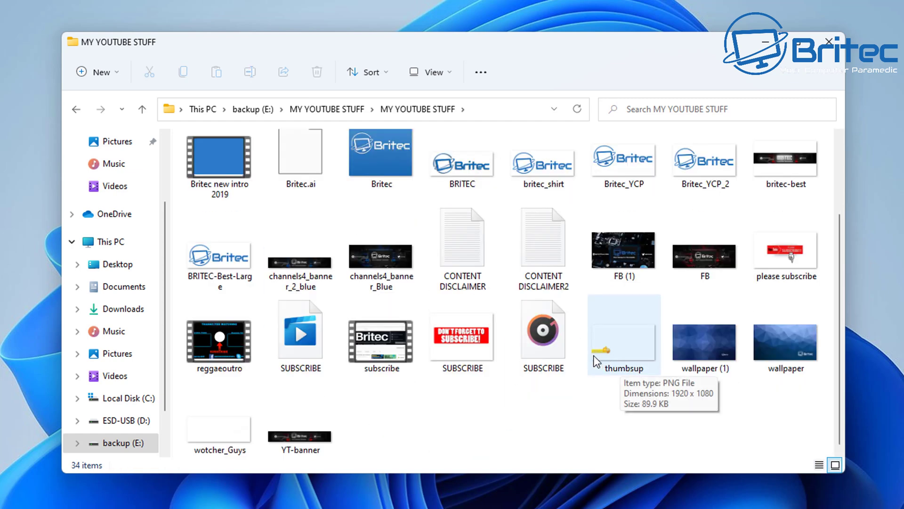
pyautogui.scroll(2, 592, 354)
pyautogui.click(676, 290)
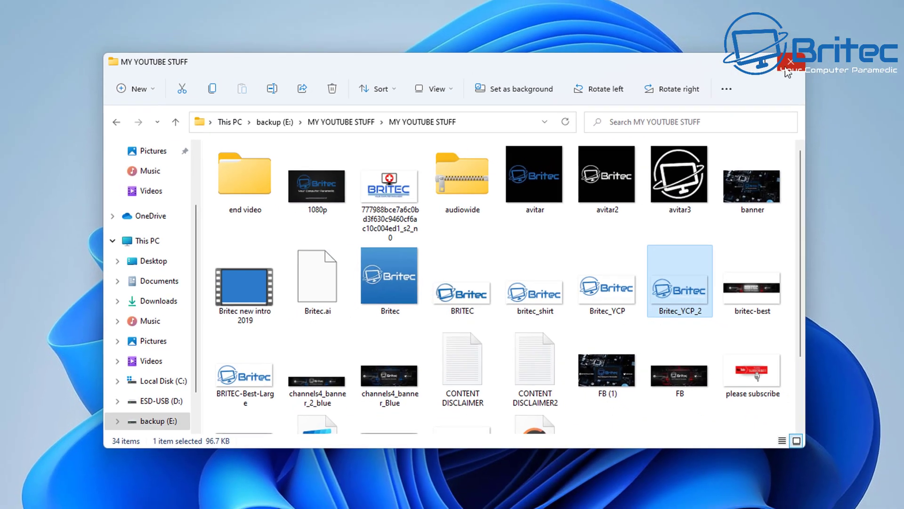
pyautogui.click(788, 66)
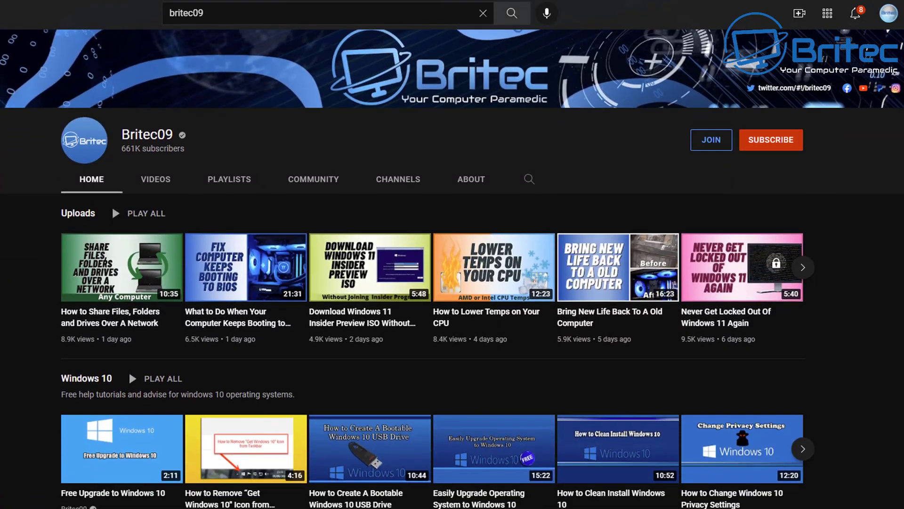
# - Subscribe to the Britec09 channel with All notifications, then open its membership tiers
pyautogui.scroll(-3, 452, 269)
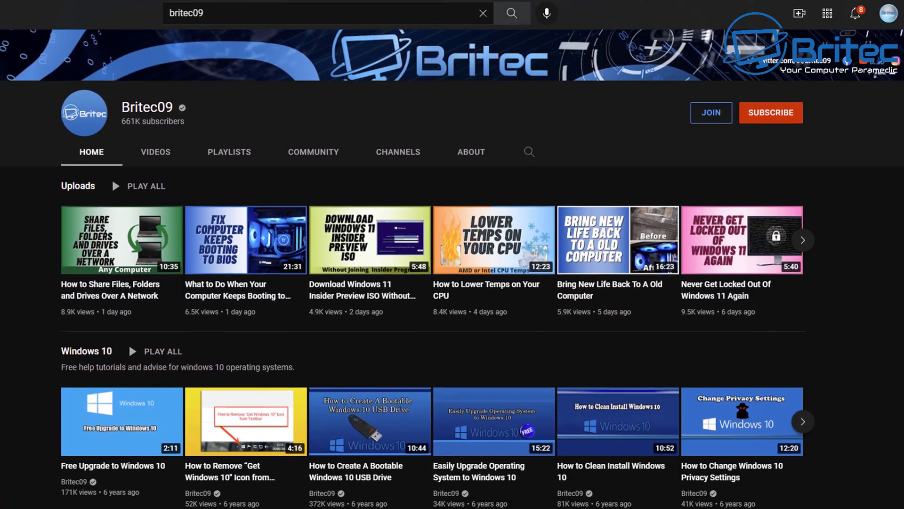
pyautogui.scroll(-3, 452, 268)
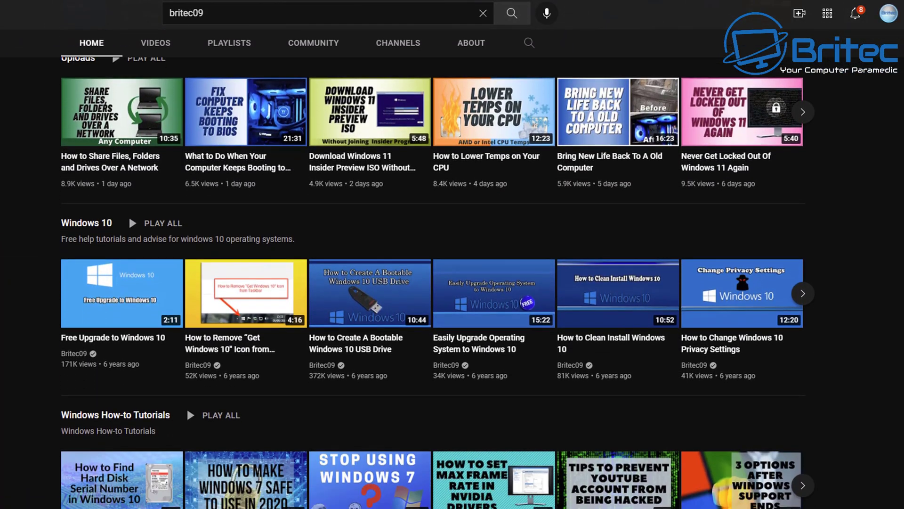
pyautogui.scroll(-3, 452, 268)
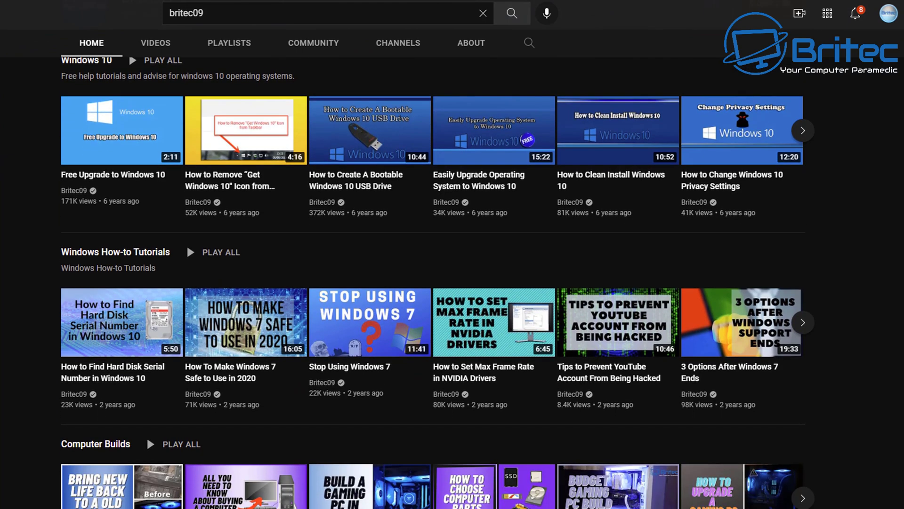
pyautogui.scroll(-4, 452, 269)
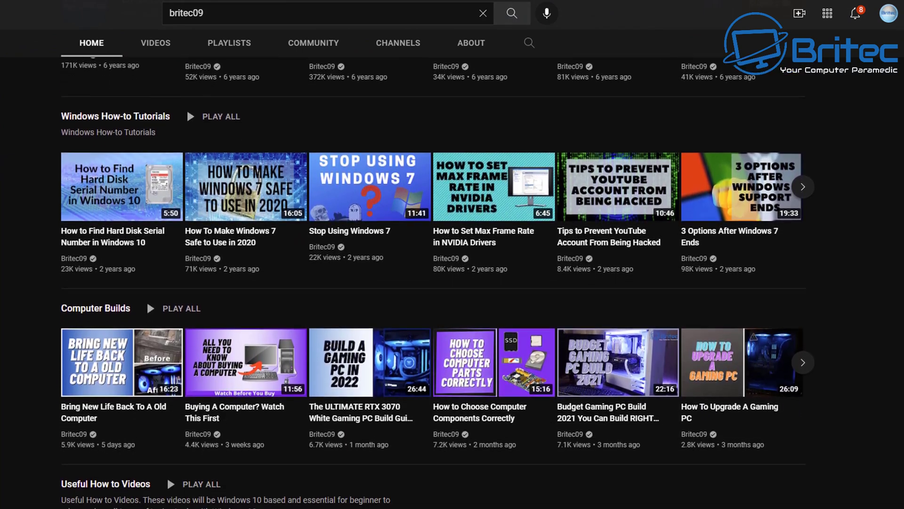
pyautogui.scroll(-5, 452, 269)
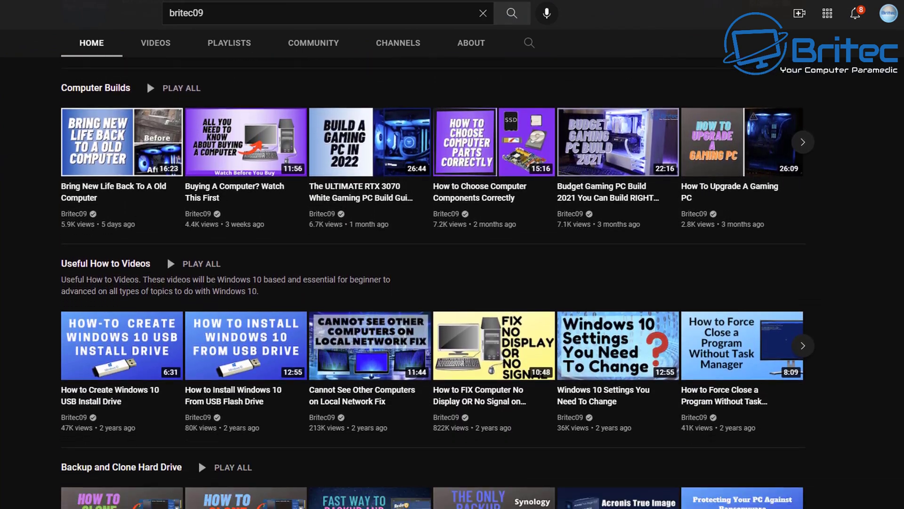
pyautogui.scroll(-5, 452, 269)
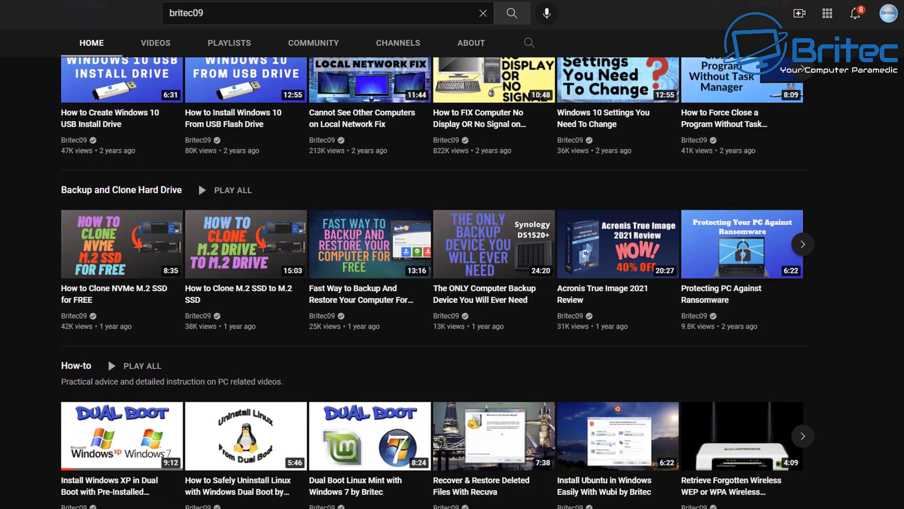
pyautogui.scroll(-5, 452, 269)
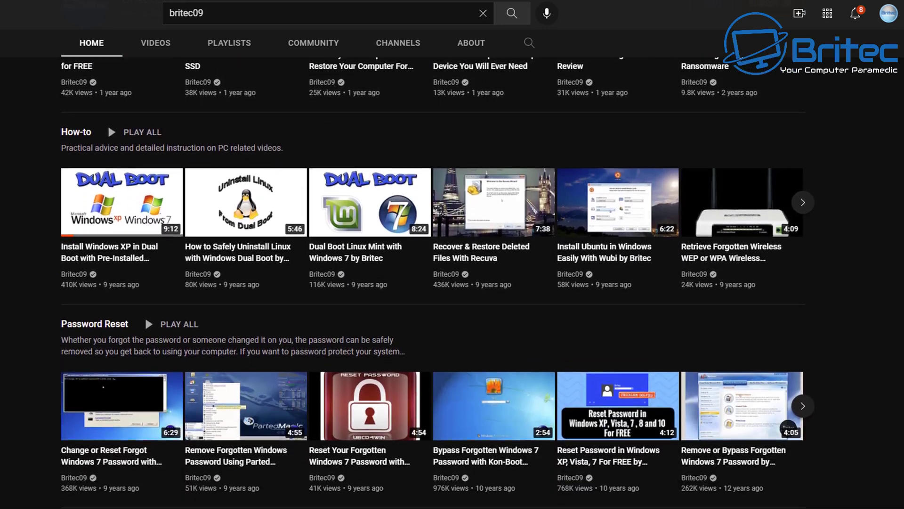
pyautogui.scroll(-3, 452, 268)
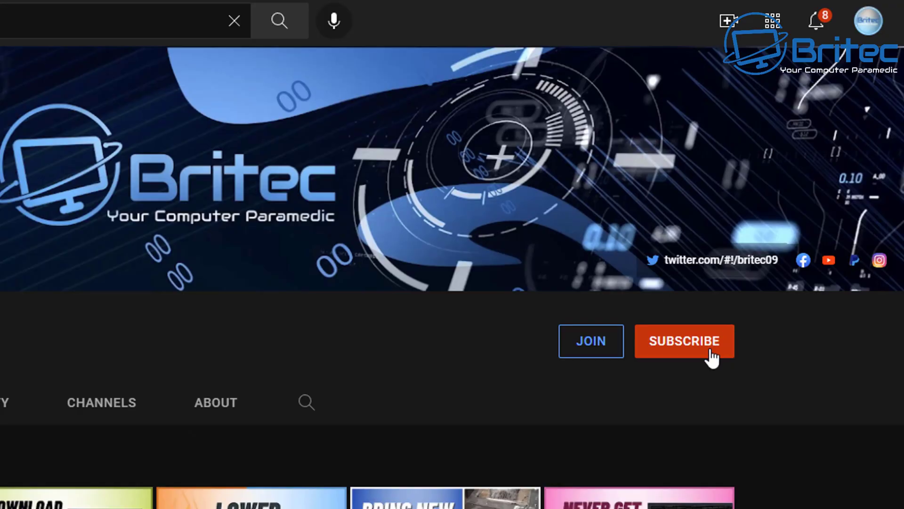
pyautogui.click(712, 357)
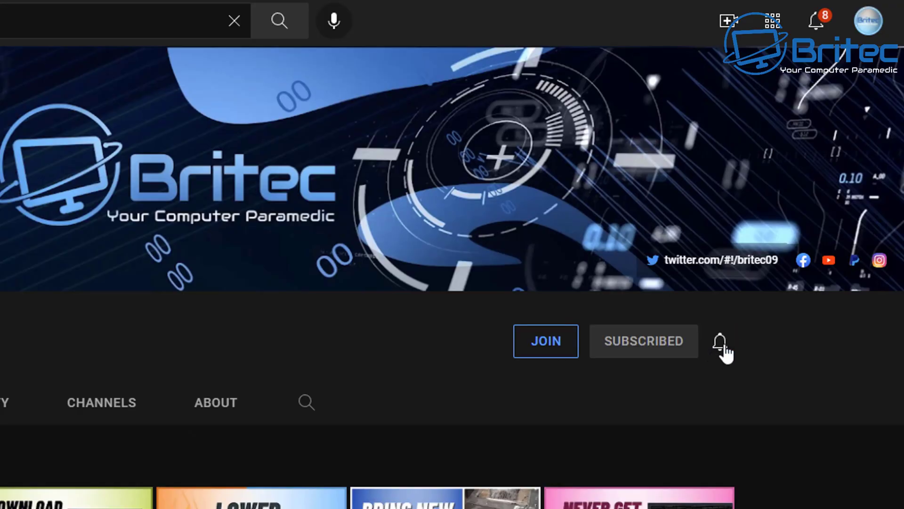
pyautogui.click(721, 343)
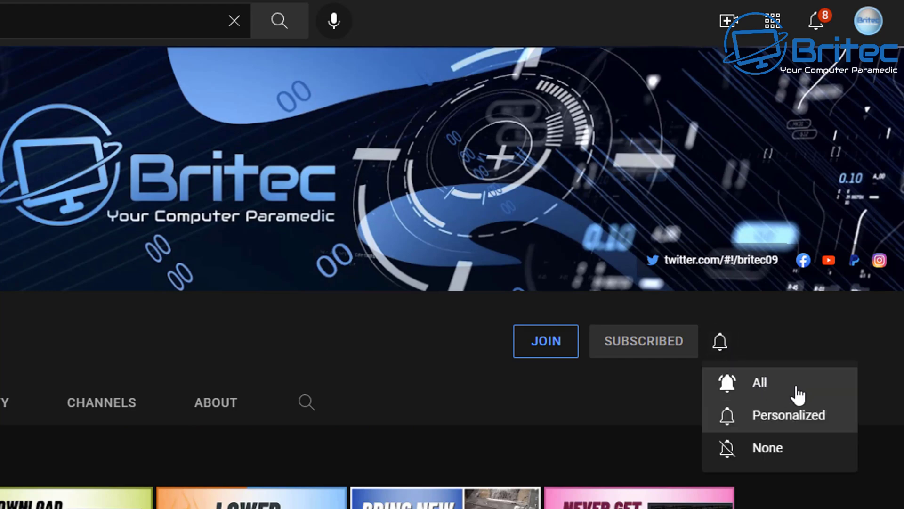
pyautogui.click(797, 393)
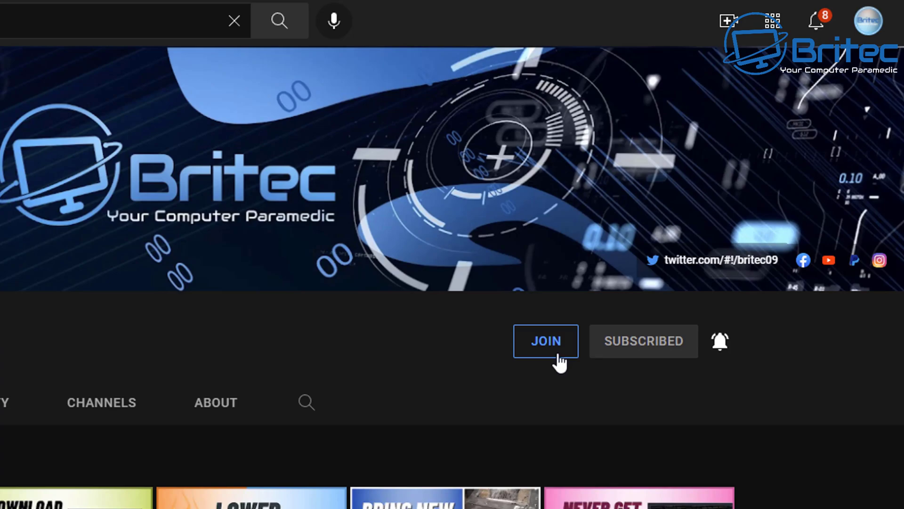
pyautogui.click(559, 358)
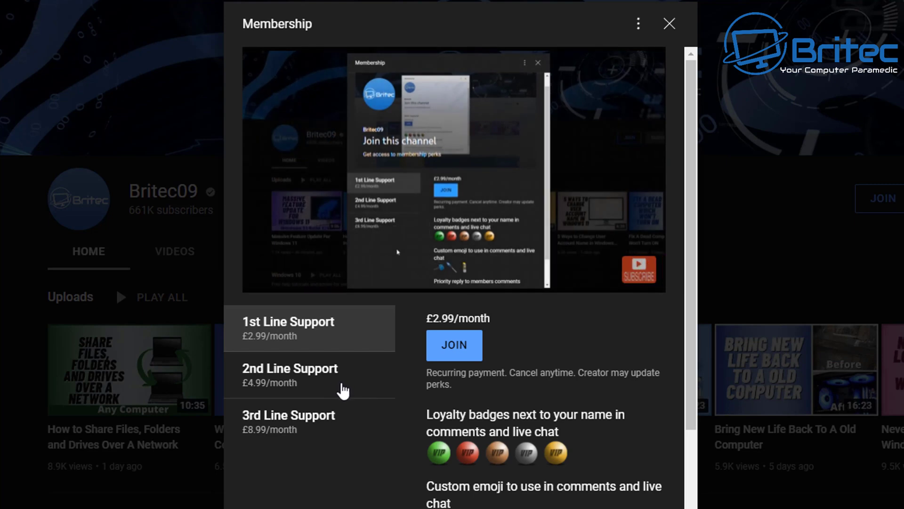
# - Compare the 2nd Line Support tier with the 3rd Line Support tier at £8.99/month
pyautogui.click(341, 392)
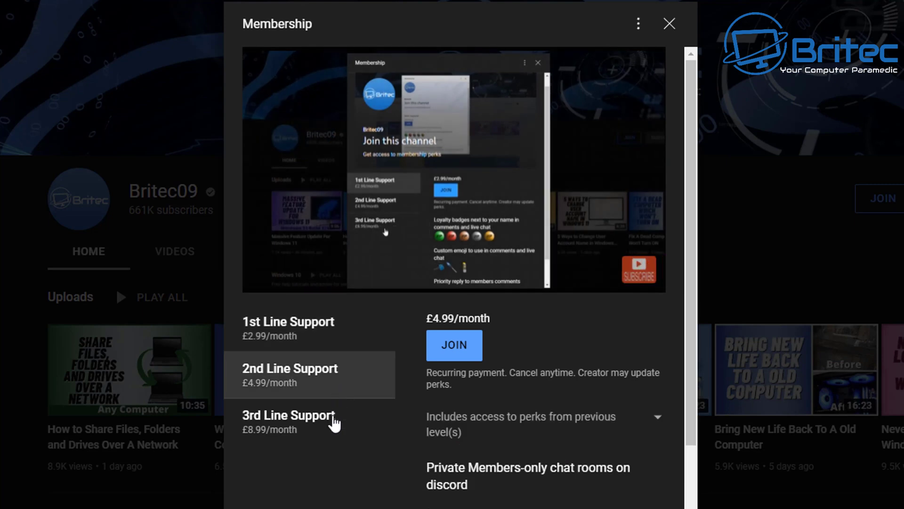
pyautogui.click(332, 421)
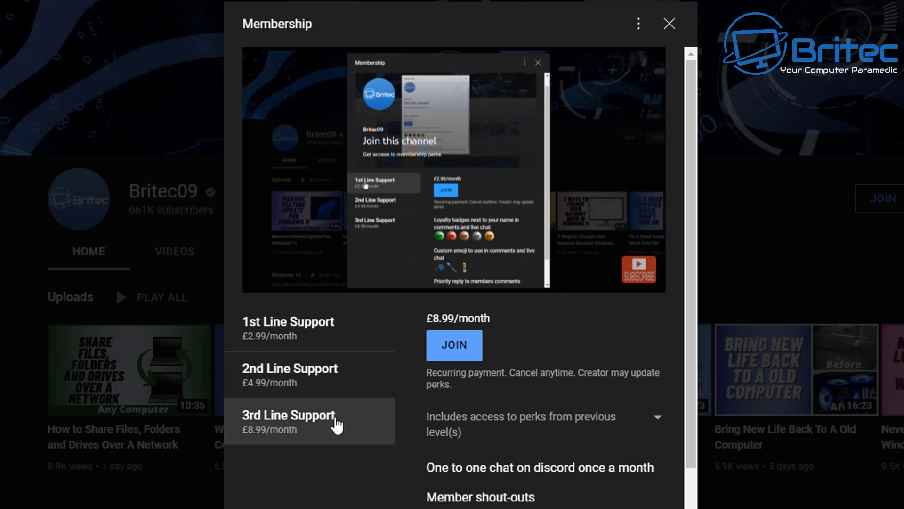